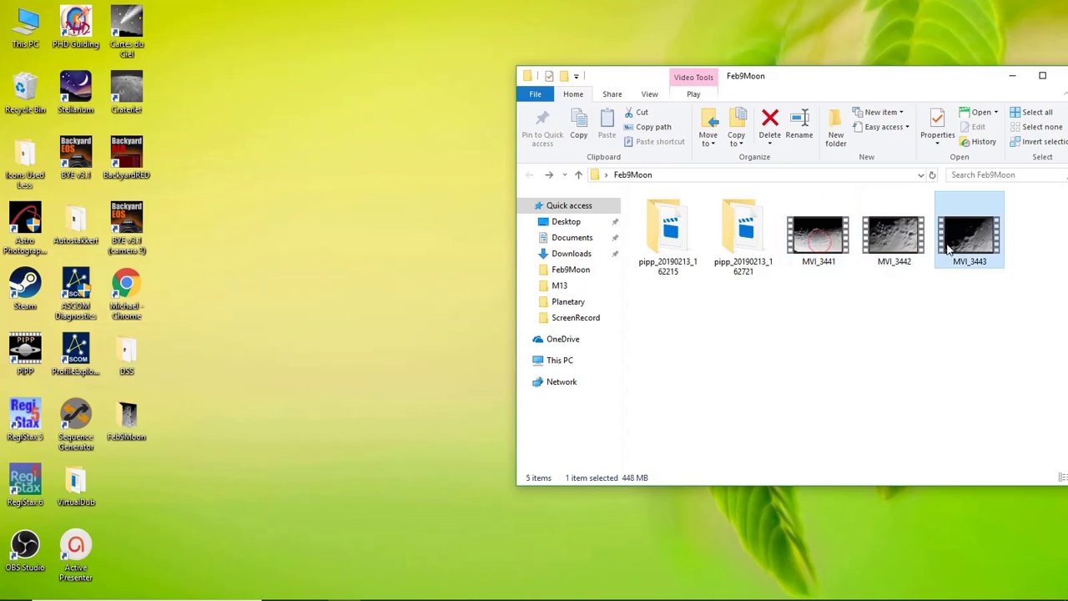
- Play the raw MVI_3441 video, skim to its middle to check the image movement, and close it
left_click(833, 369)
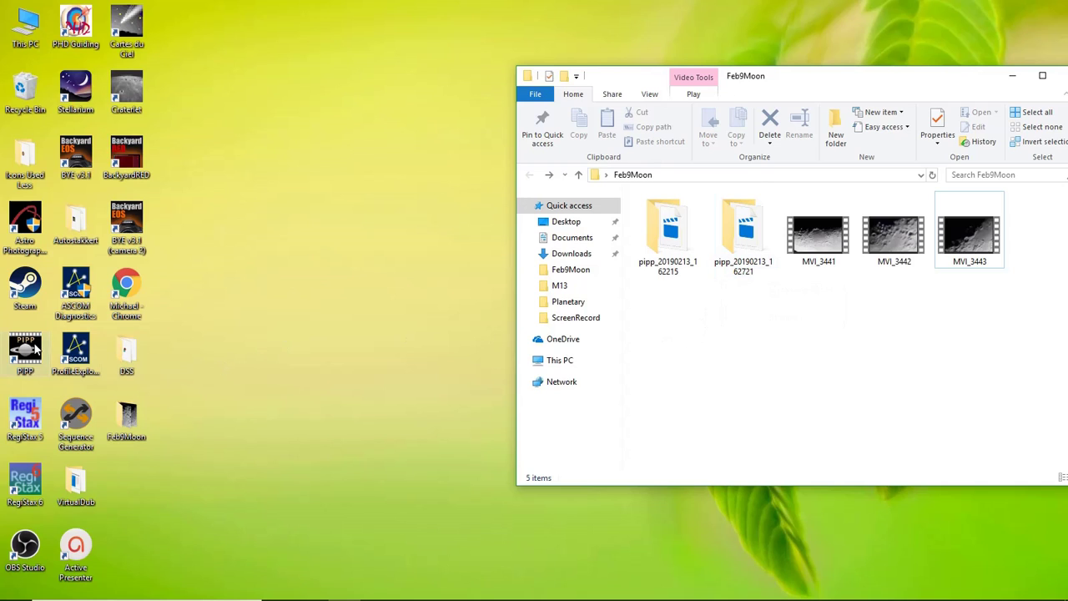
double_click(821, 242)
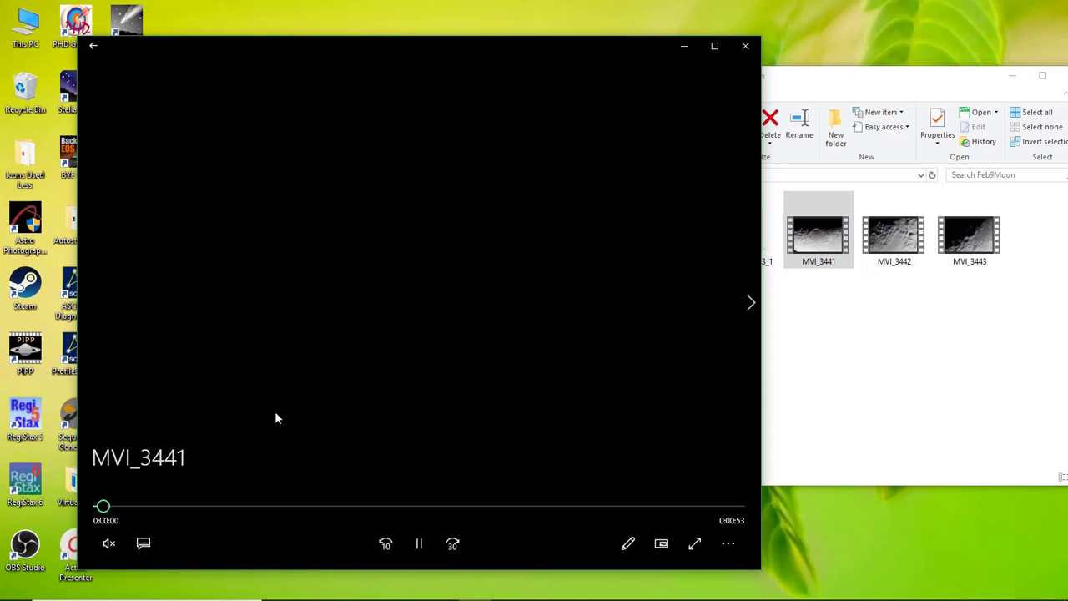
left_click_drag(115, 506, 428, 478)
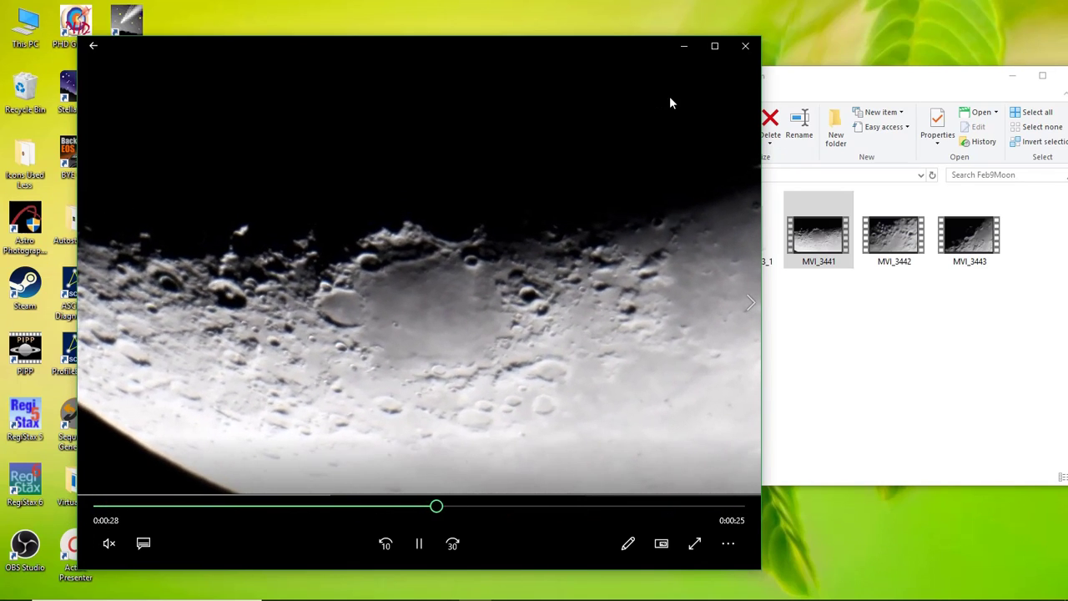
left_click(743, 46)
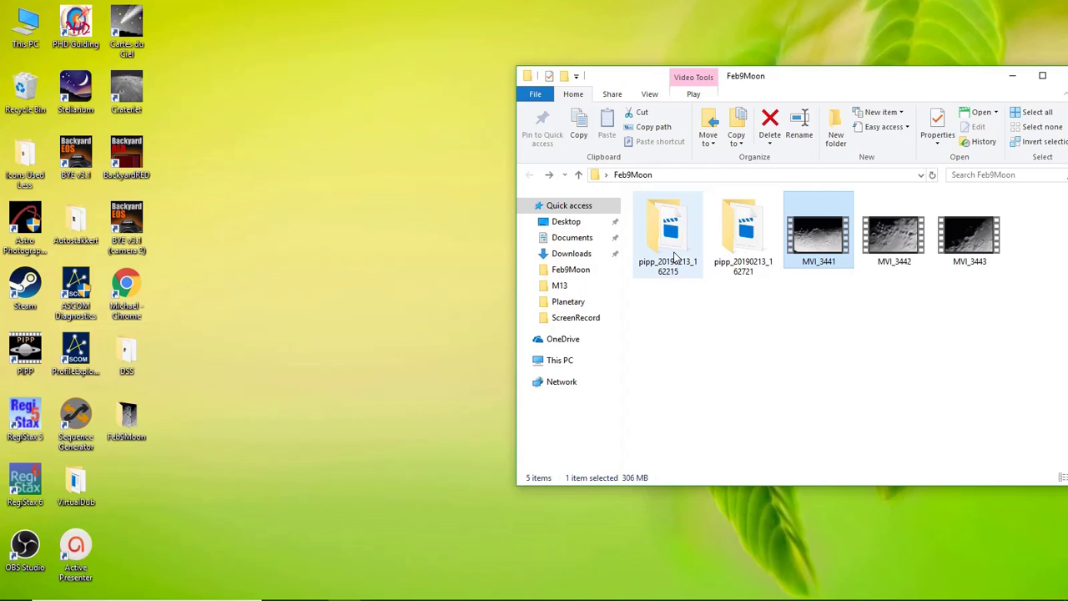
- Play the stabilised MVI_3441_pipp video from the pipp_20190213_162721 folder, skim through it, and return to the Feb9Moon folder
double_click(757, 234)
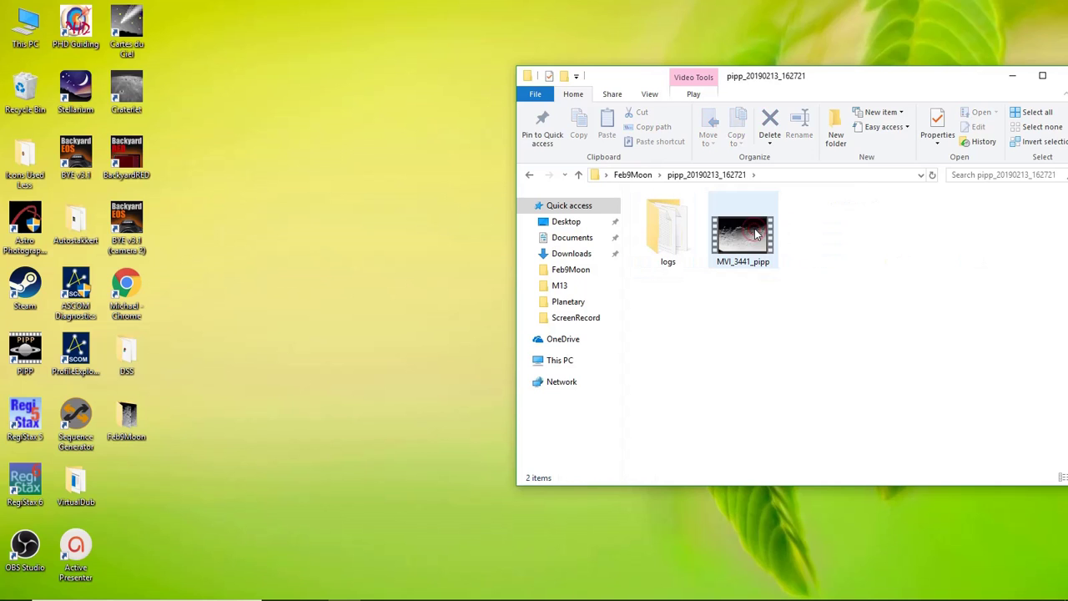
double_click(757, 235)
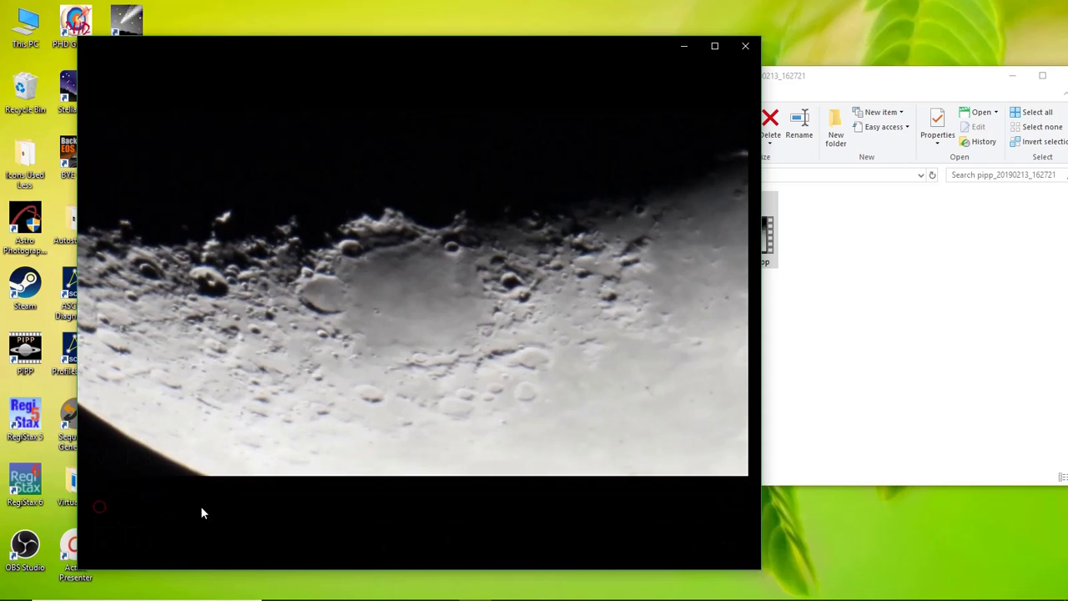
left_click_drag(200, 506, 476, 480)
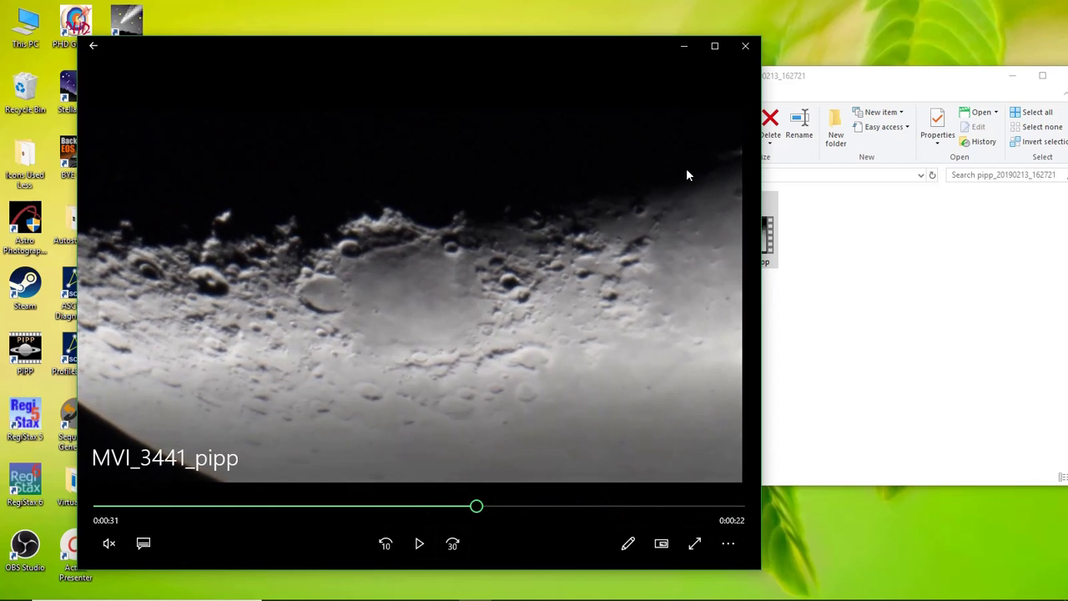
left_click(743, 52)
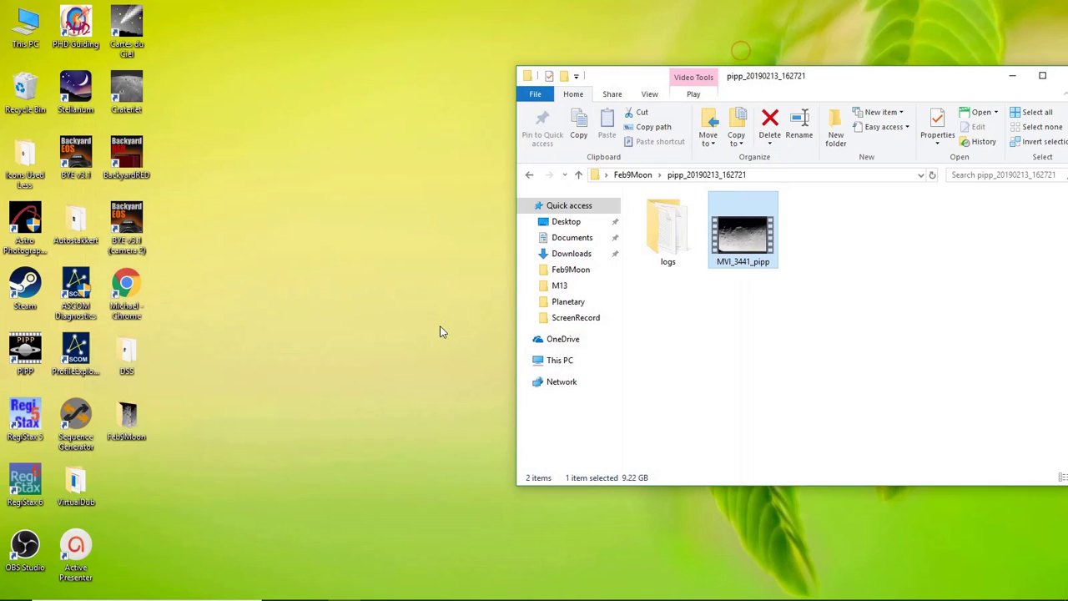
left_click(529, 175)
- Launch PIPP, load the MVI_3442 video from the Feb9Moon folder as source, and place the preview beside the main window
double_click(23, 355)
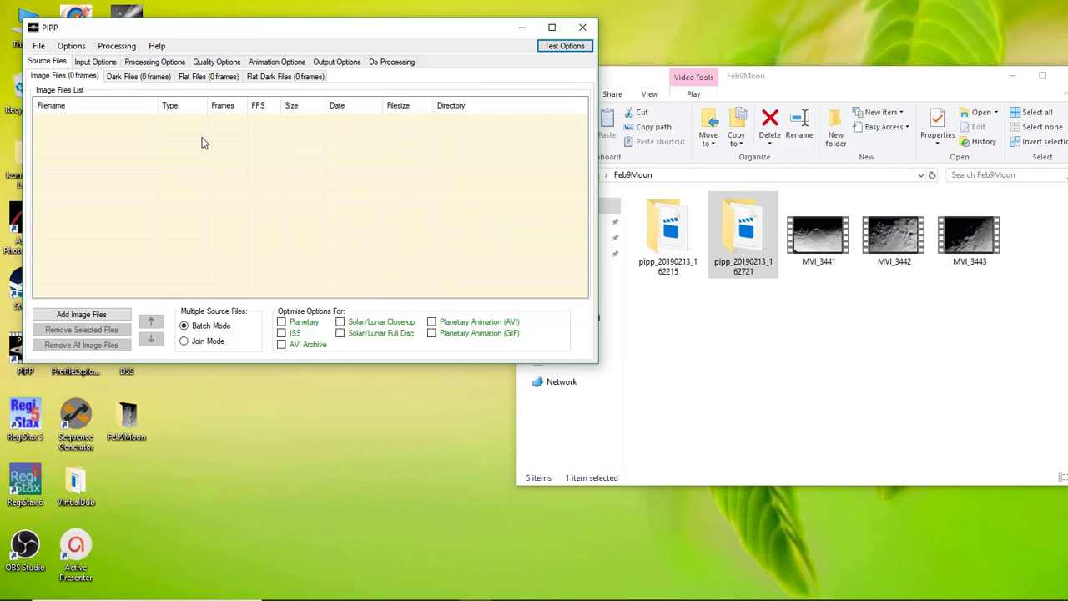
left_click_drag(372, 35, 362, 93)
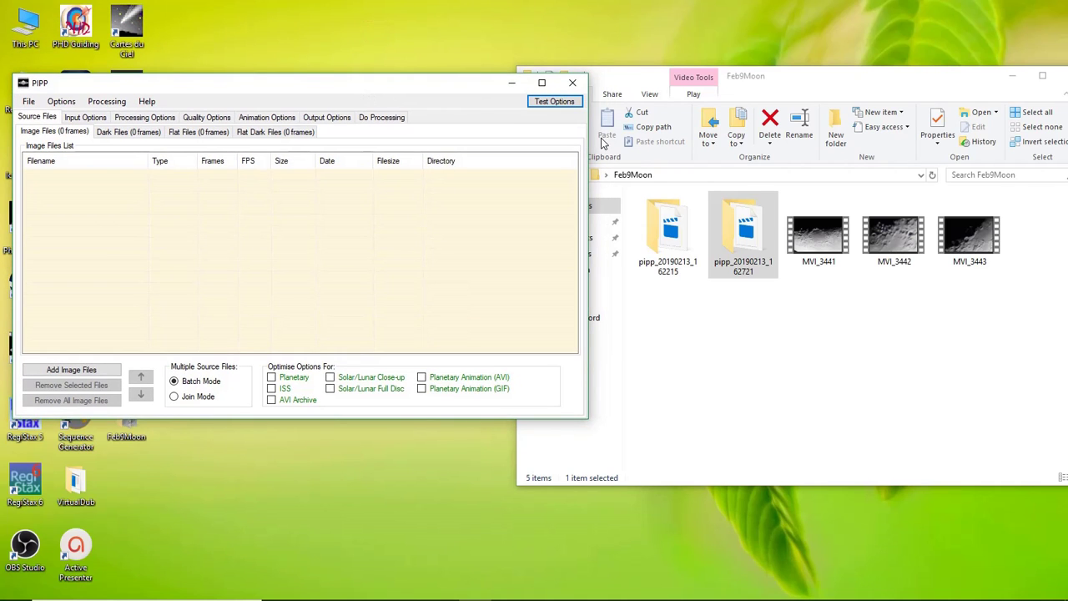
left_click_drag(455, 92, 455, 125)
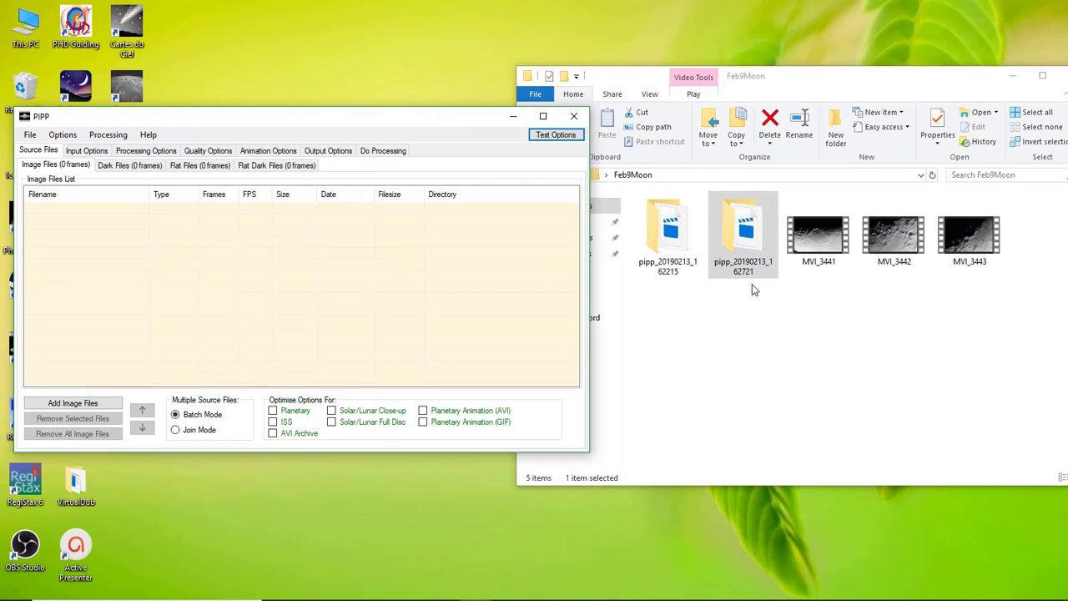
left_click(887, 238)
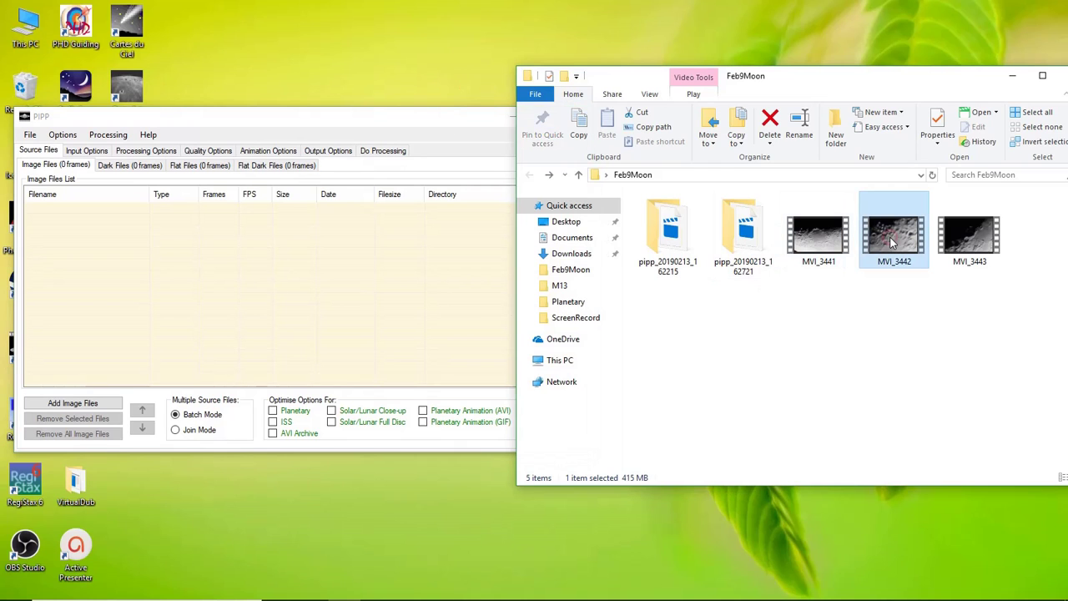
left_click_drag(893, 242, 300, 268)
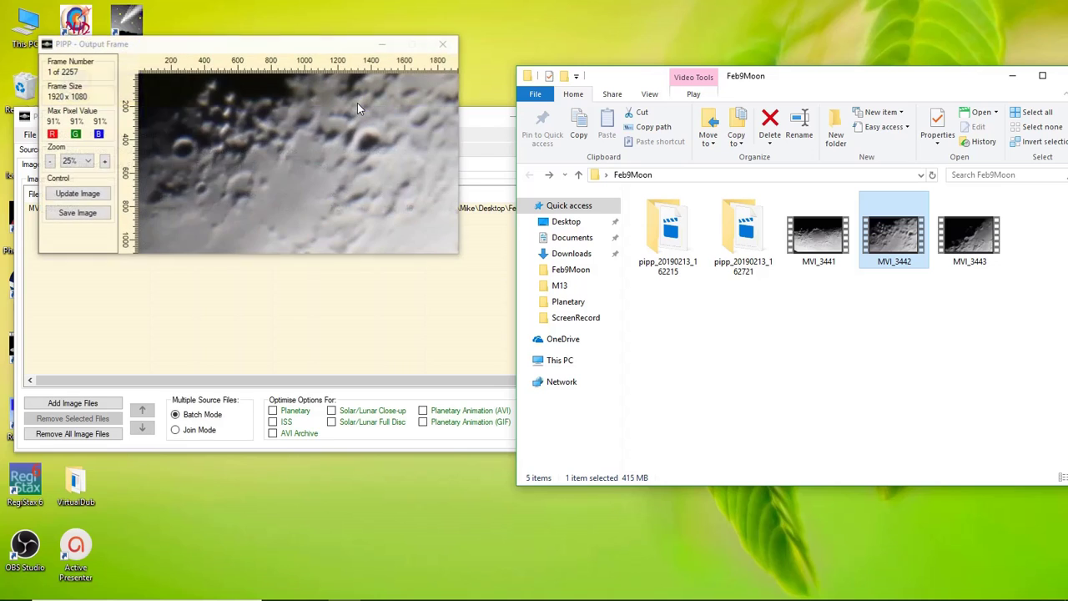
left_click_drag(317, 46, 868, 111)
- Optimise the options for Solar/Lunar Close-up and move the anchor feature box onto the small crater at about X 306, Y 618
left_click(461, 119)
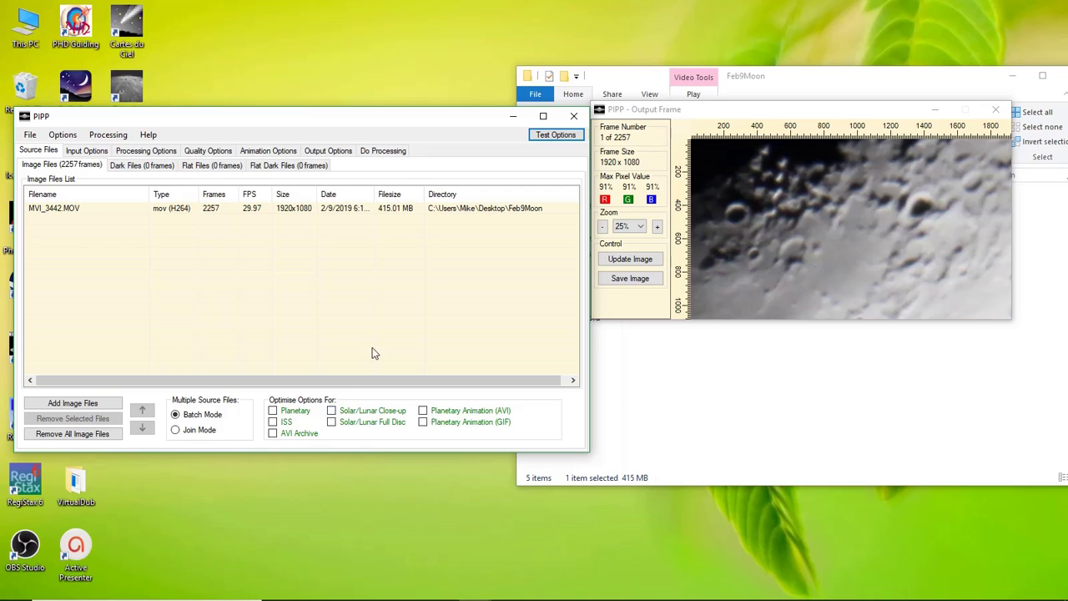
left_click(332, 414)
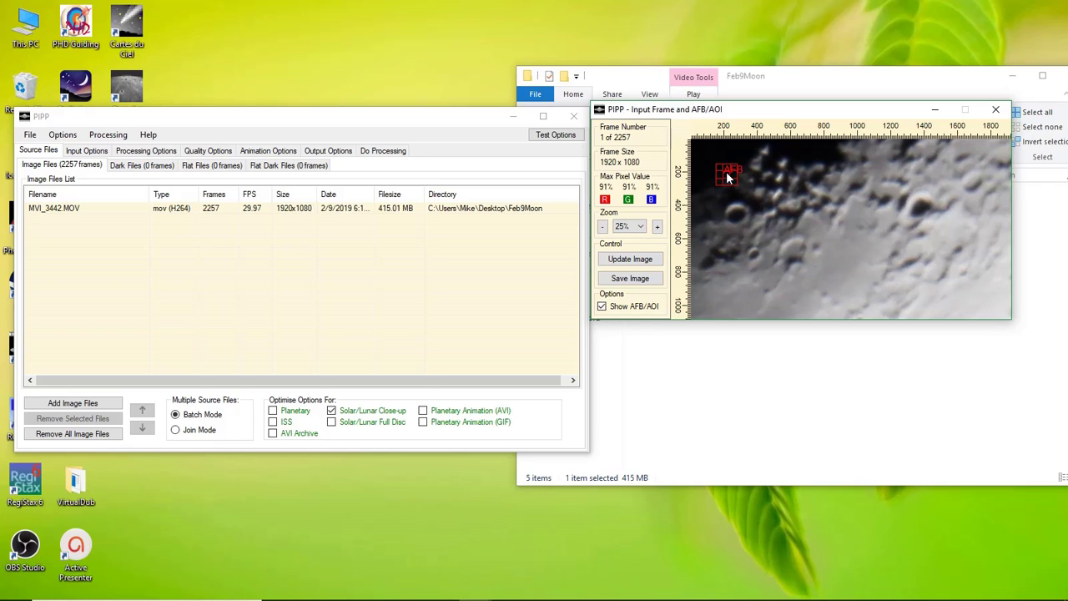
left_click_drag(727, 174, 755, 252)
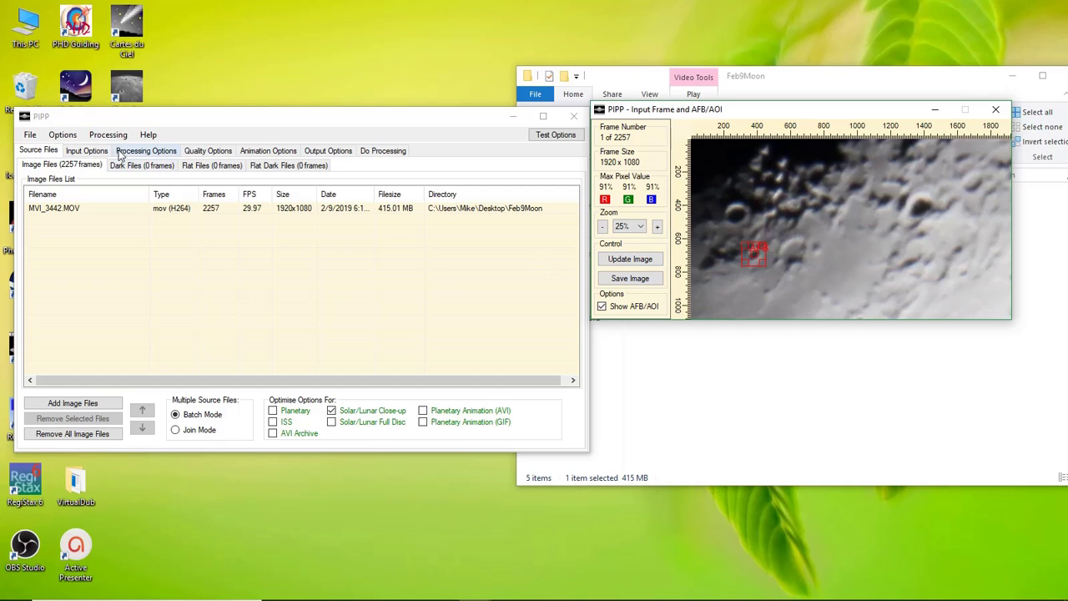
- Review the input options and disable the colour to monochrome conversion in the processing options
left_click(89, 151)
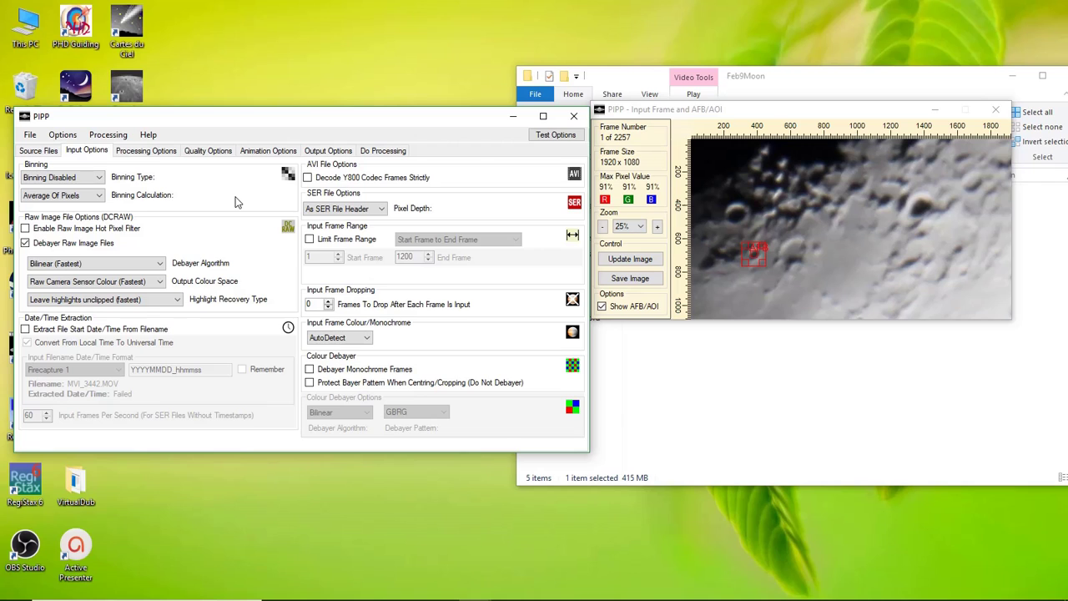
left_click(147, 152)
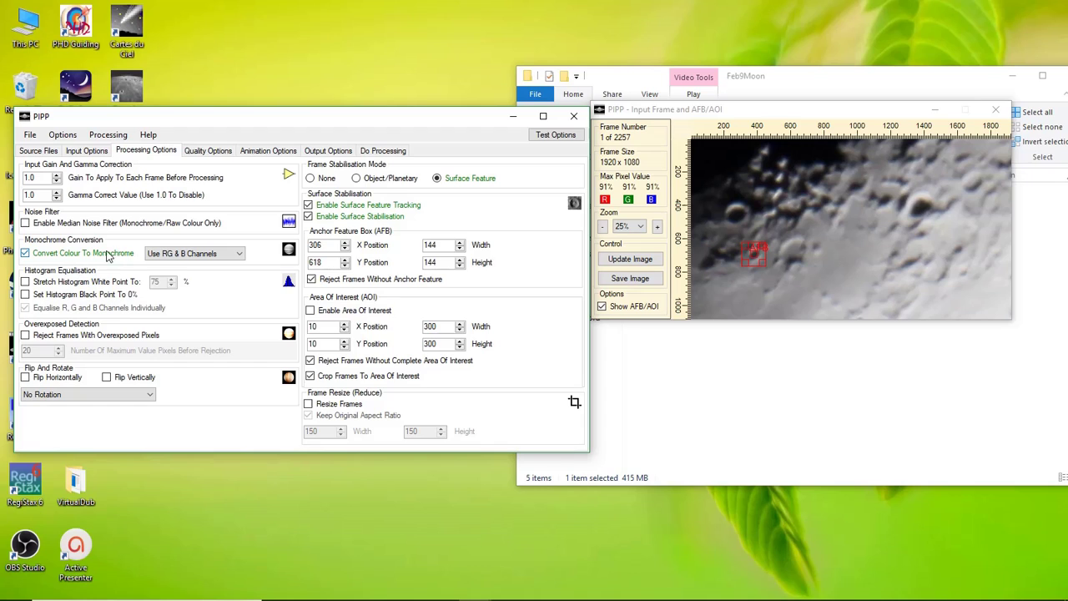
left_click(26, 254)
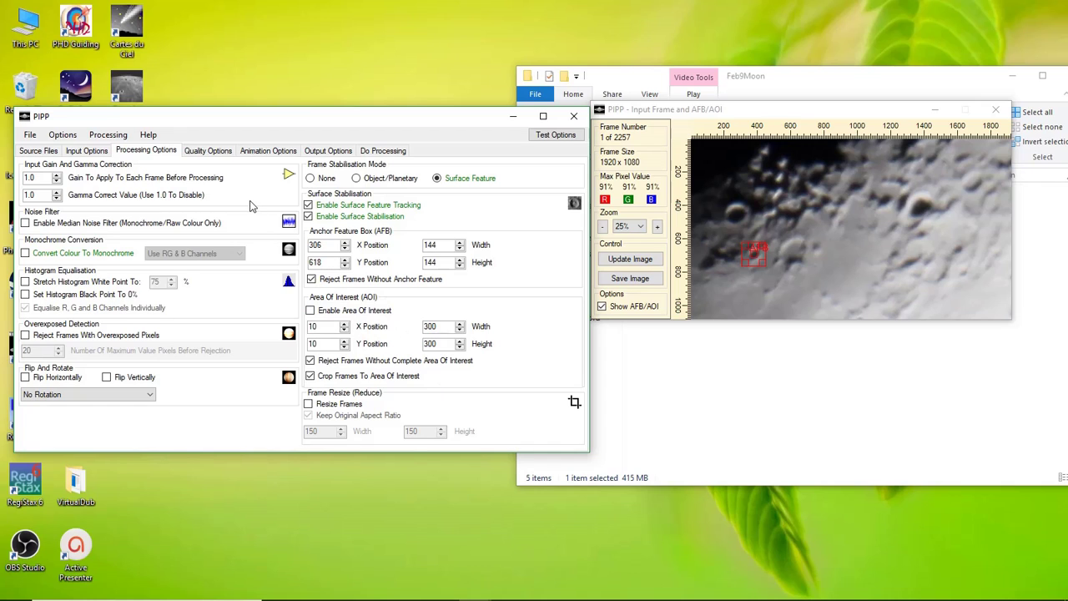
- Review the quality, animation and output options, process MVI_3442 to an AVI file, and close PIPP once it completes
left_click(212, 155)
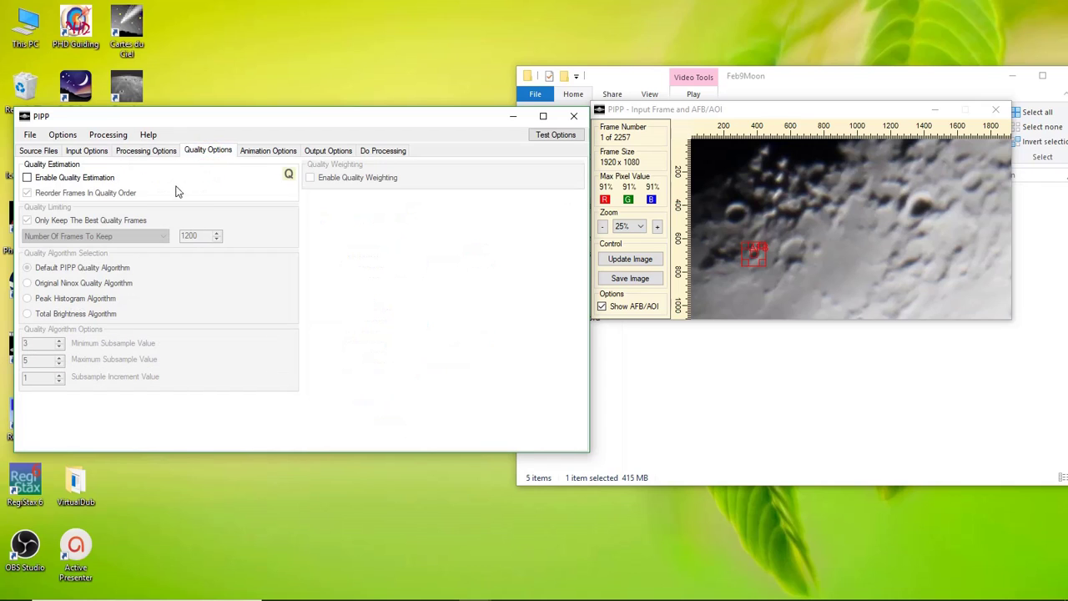
left_click(268, 151)
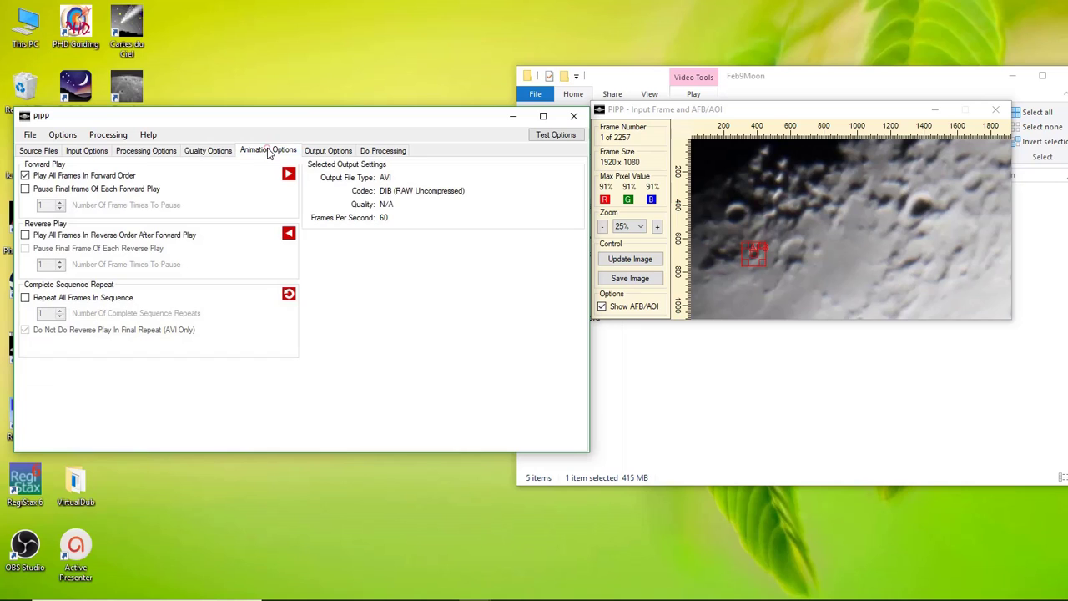
left_click(327, 153)
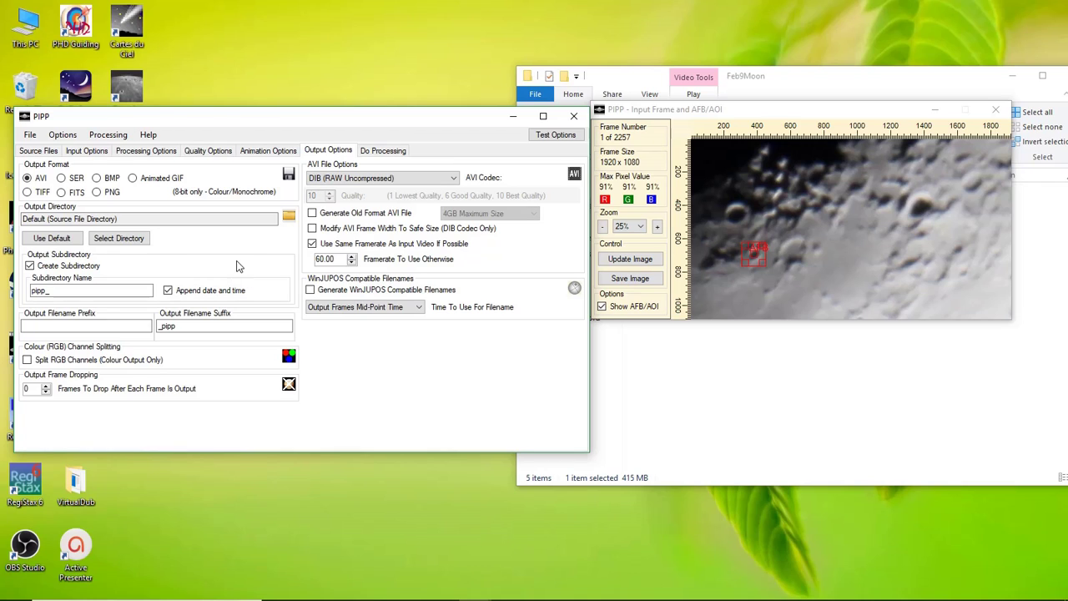
left_click(383, 152)
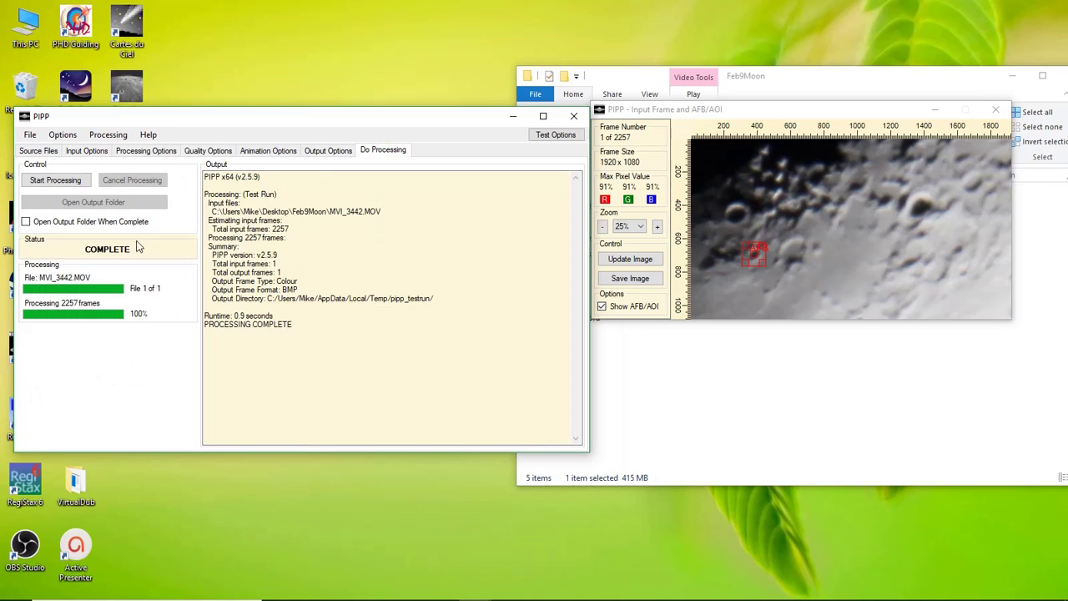
left_click(60, 185)
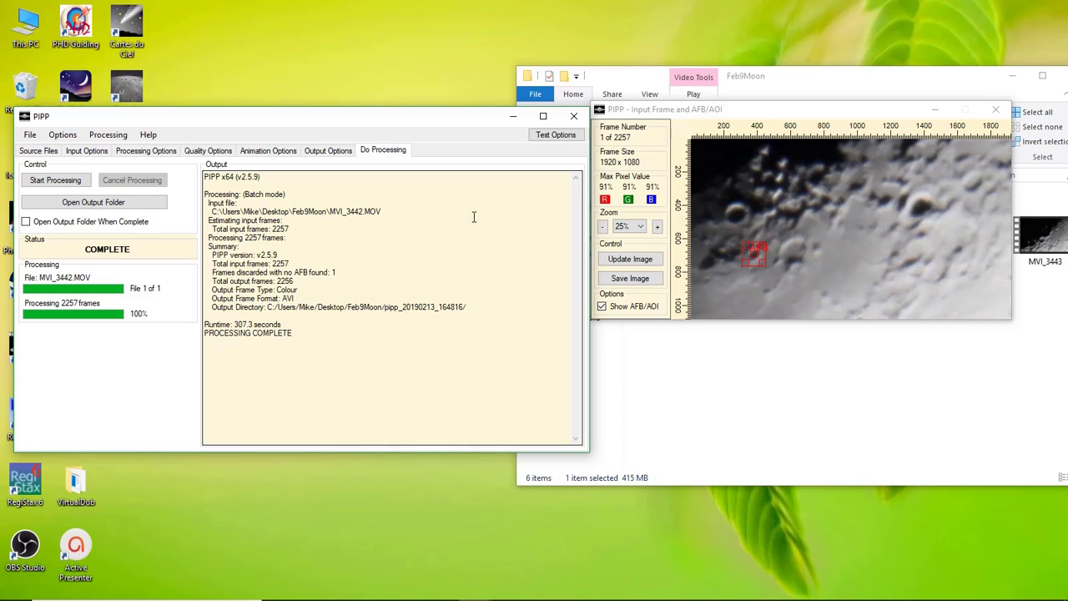
left_click(573, 116)
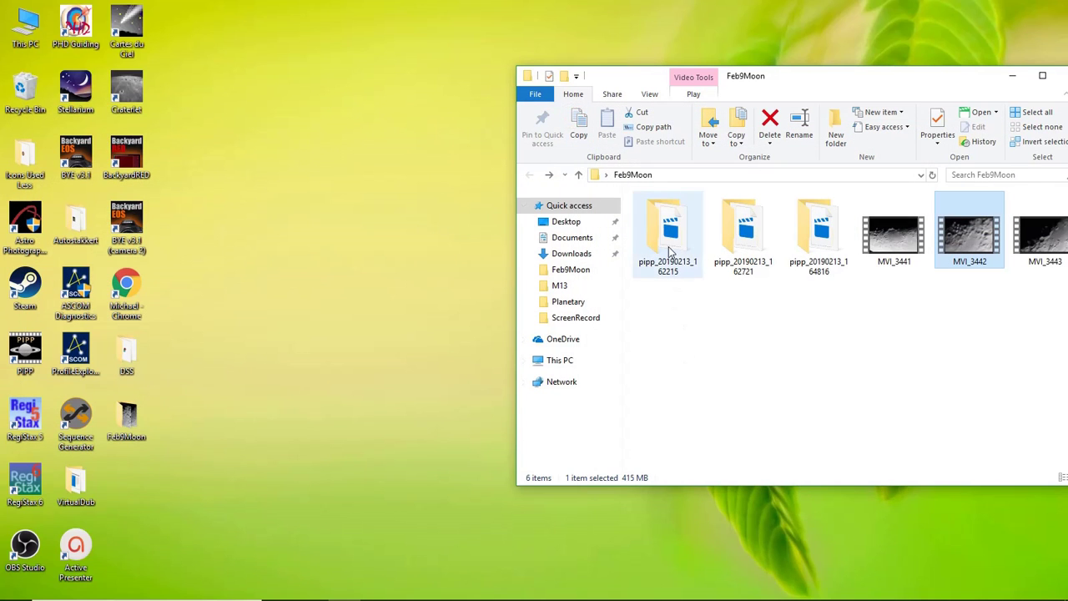
- Play the stabilised MVI_3442_pipp video from the pipp_20190213_164816 folder and close it
left_click(808, 236)
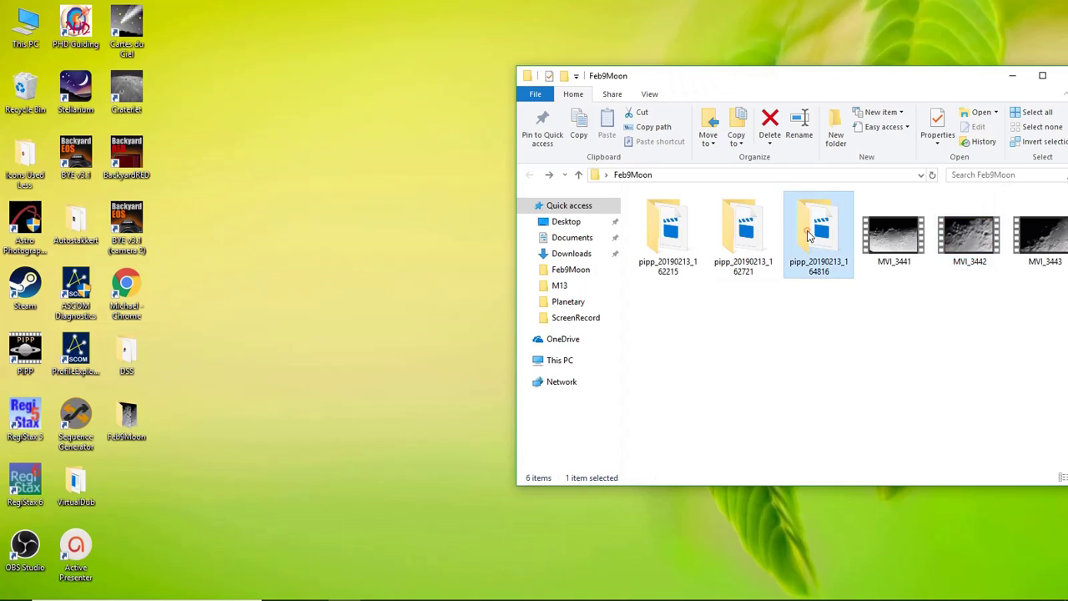
double_click(808, 236)
left_click(727, 238)
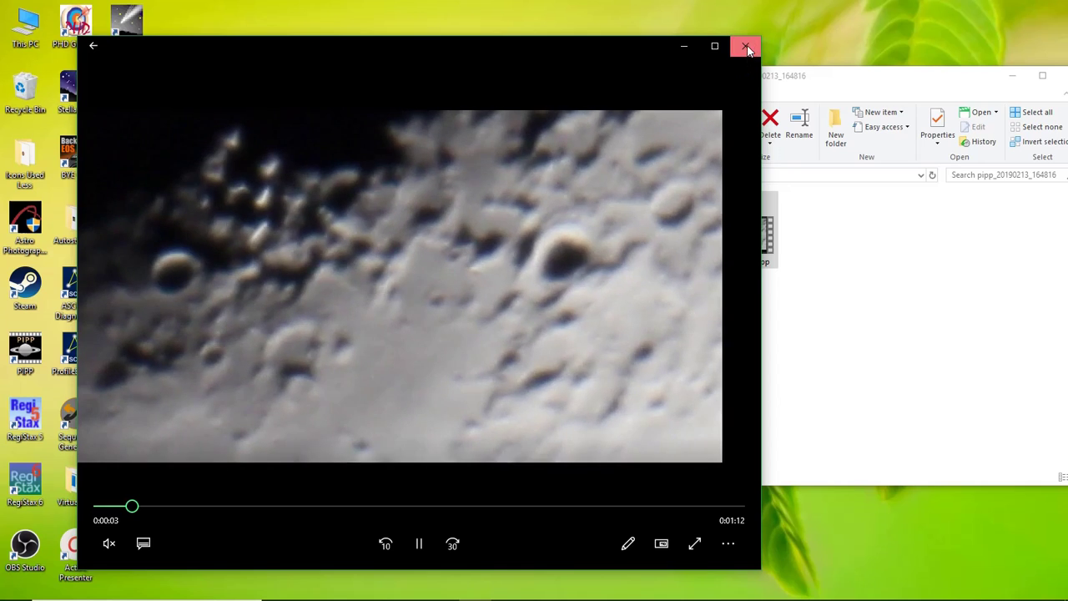
left_click(744, 47)
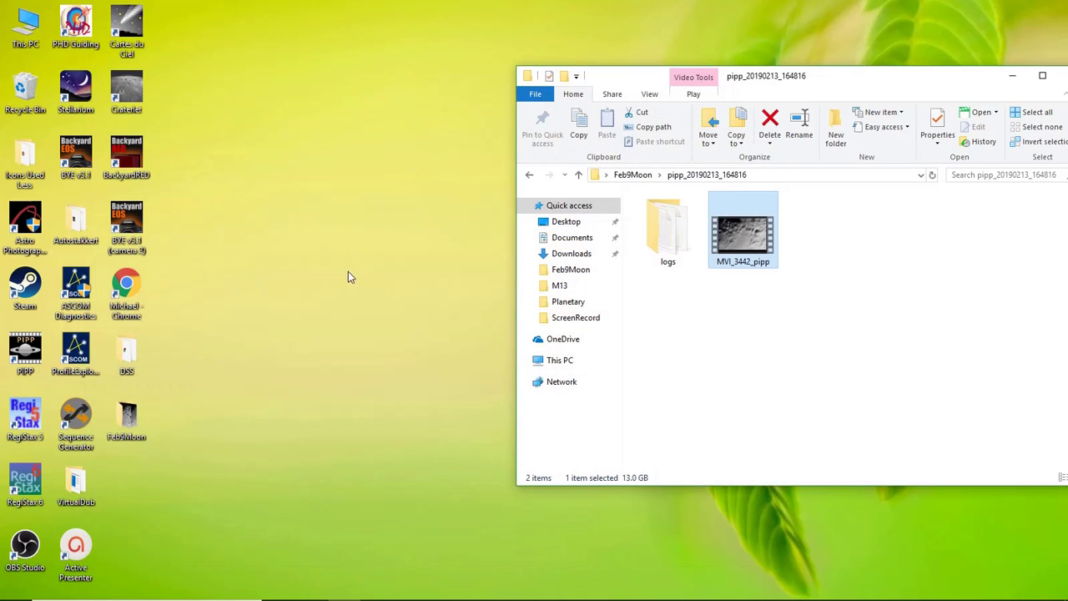
- Launch AutoStakkert from the Autostakkert desktop folder and close that folder's window
double_click(76, 222)
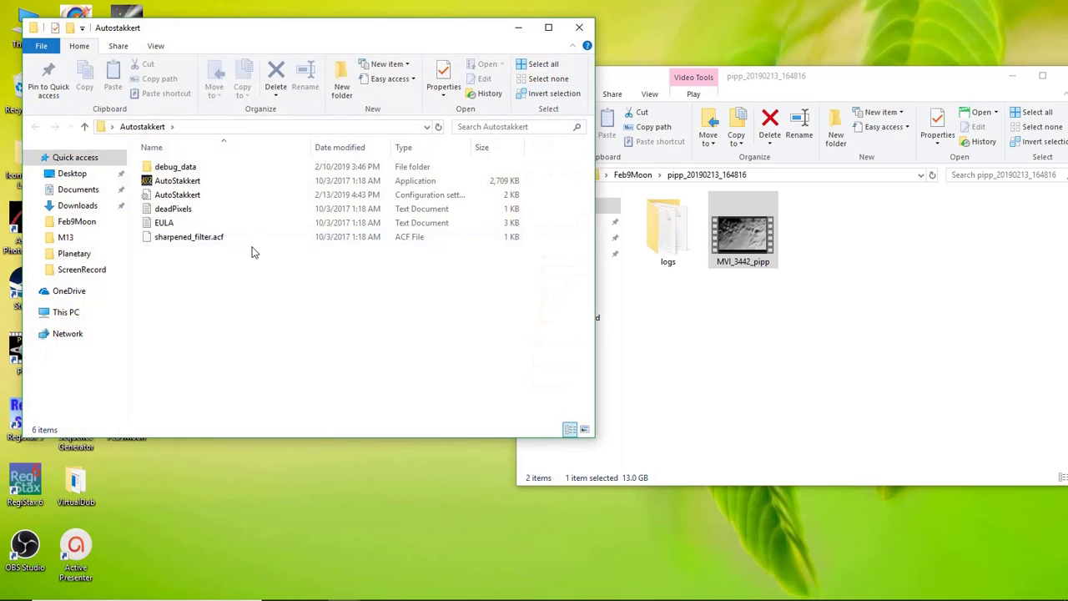
double_click(167, 185)
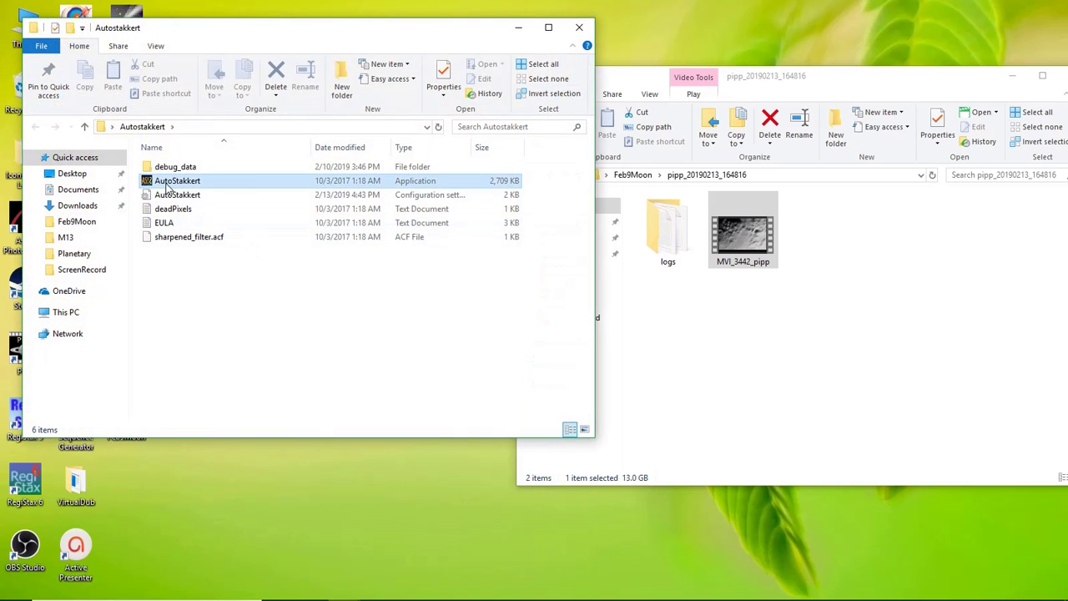
left_click(579, 27)
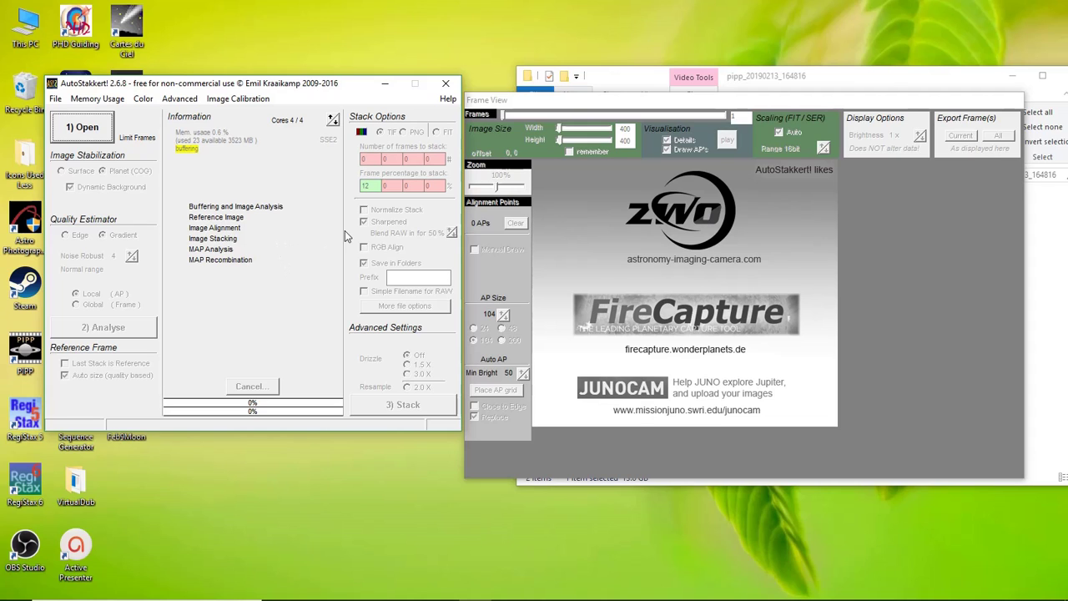
- Find MVI_3443_pipp in the pipp_20190213_162215 folder, load it into AutoStakkert, and minimise the folder window
left_click(775, 74)
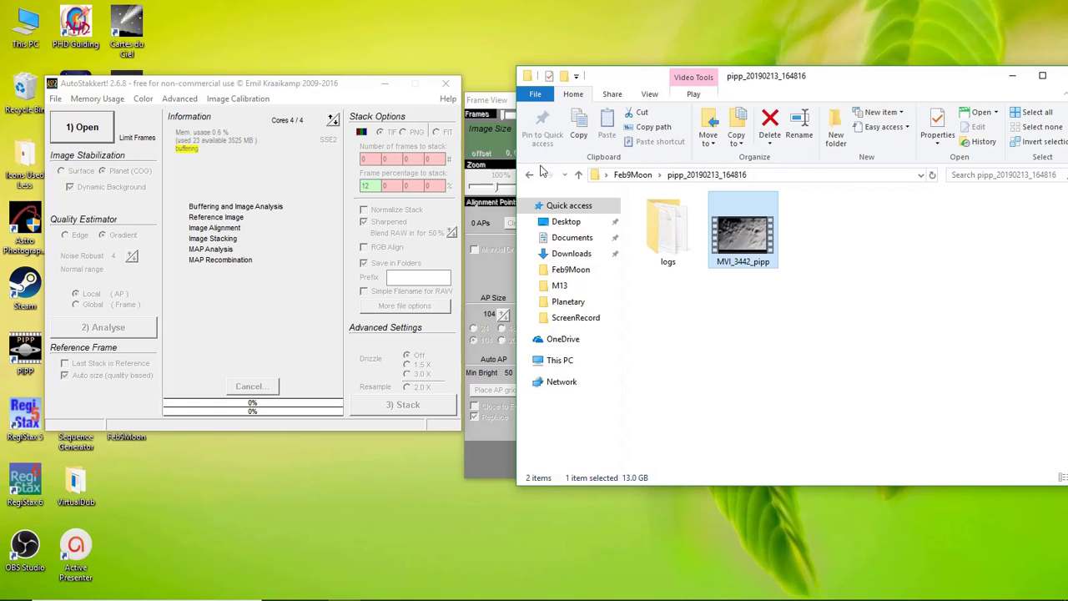
left_click(529, 175)
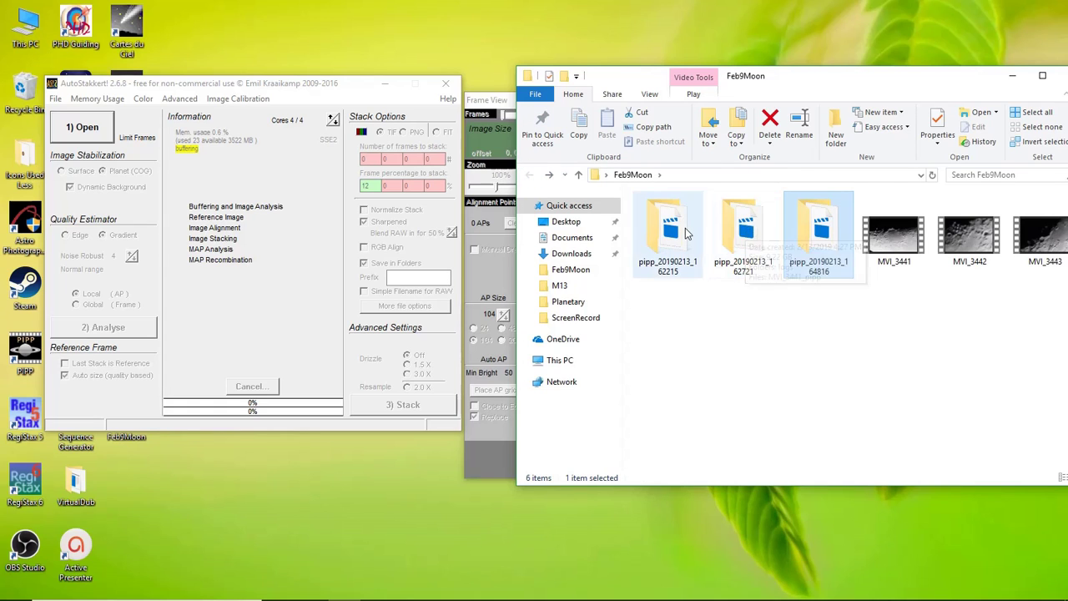
double_click(737, 233)
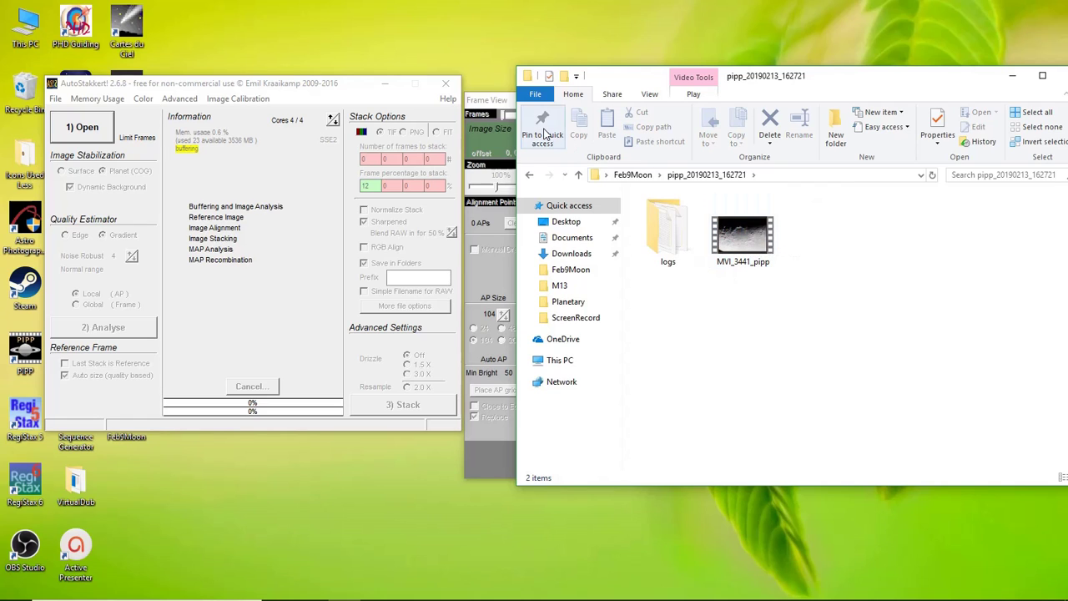
left_click(530, 174)
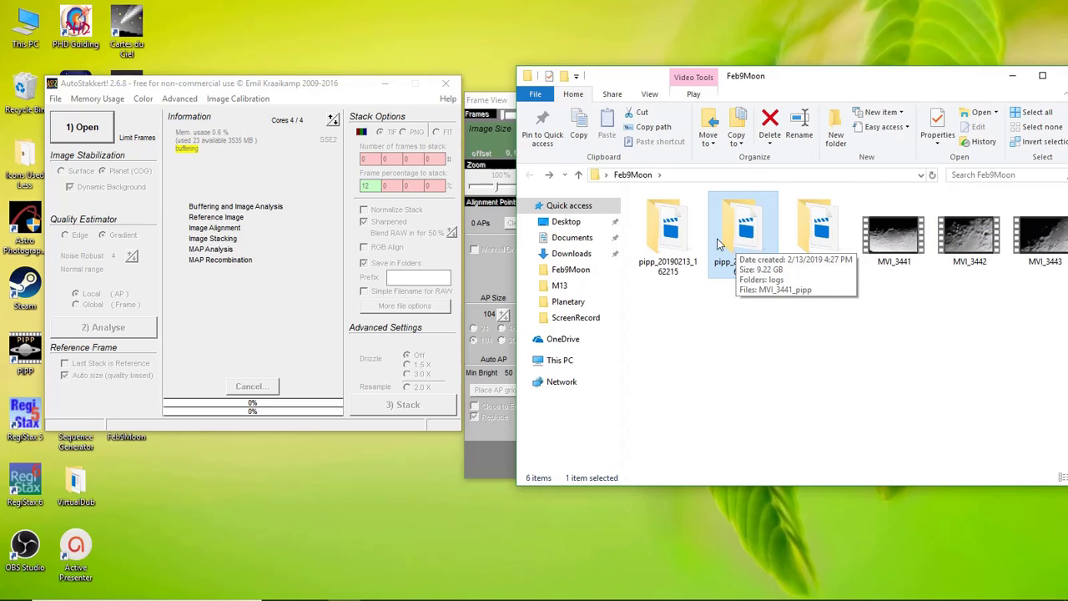
double_click(672, 234)
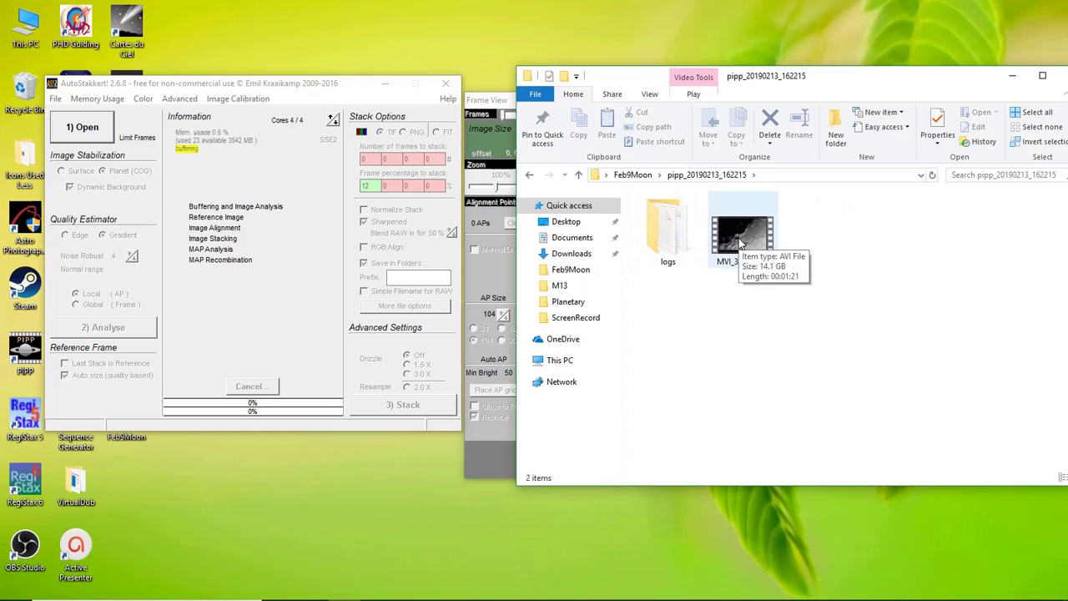
left_click(739, 238)
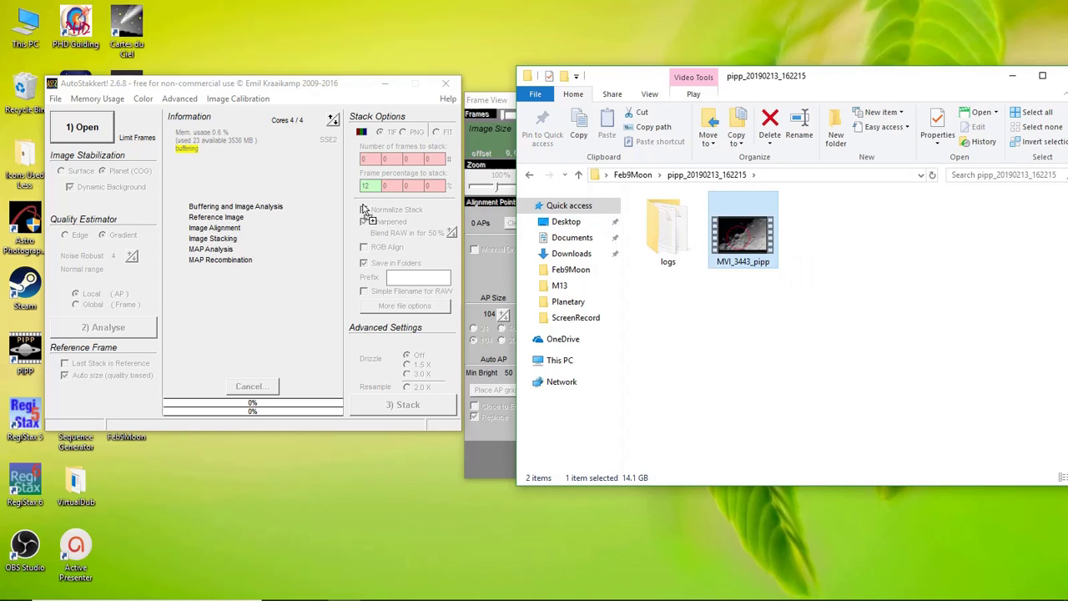
left_click_drag(95, 134, 94, 134)
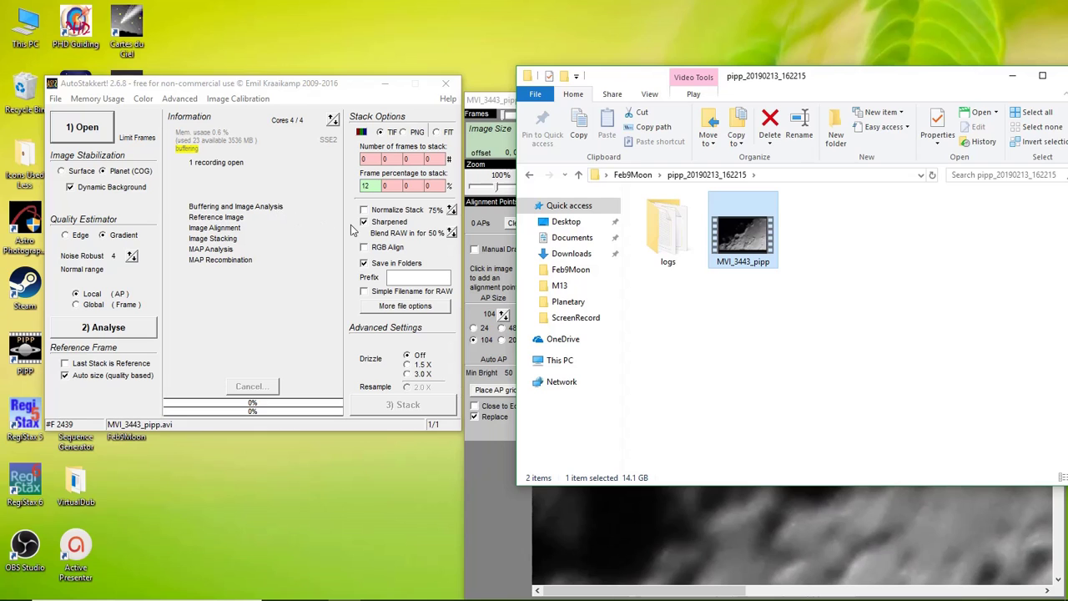
left_click(1015, 72)
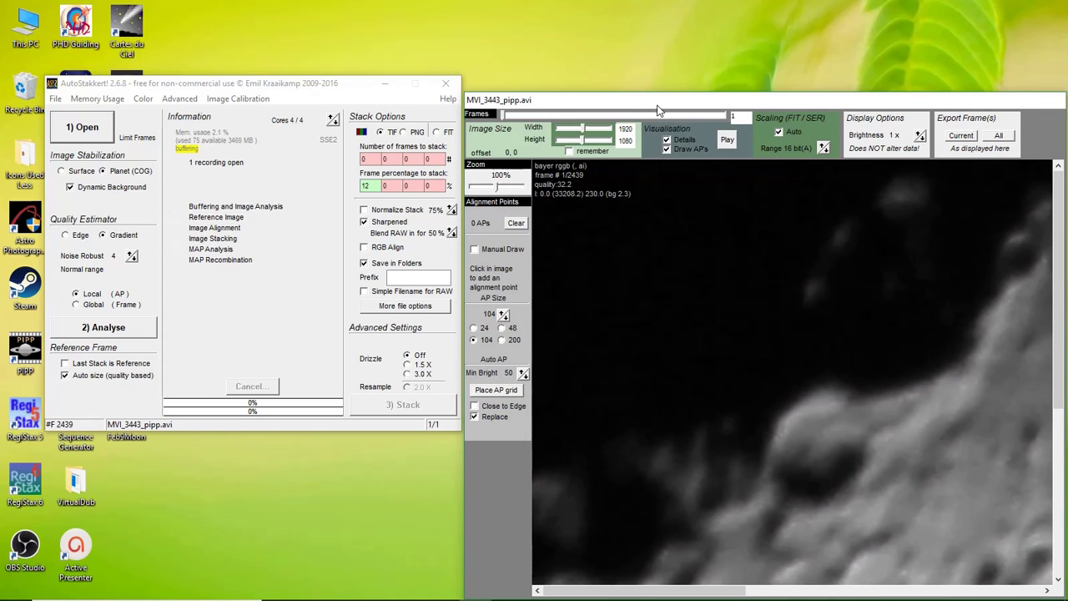
- Zoom the MVI_3443_pipp.avi frame preview out to 50% and arrange the preview and main windows for access to both
left_click_drag(659, 102, 620, 74)
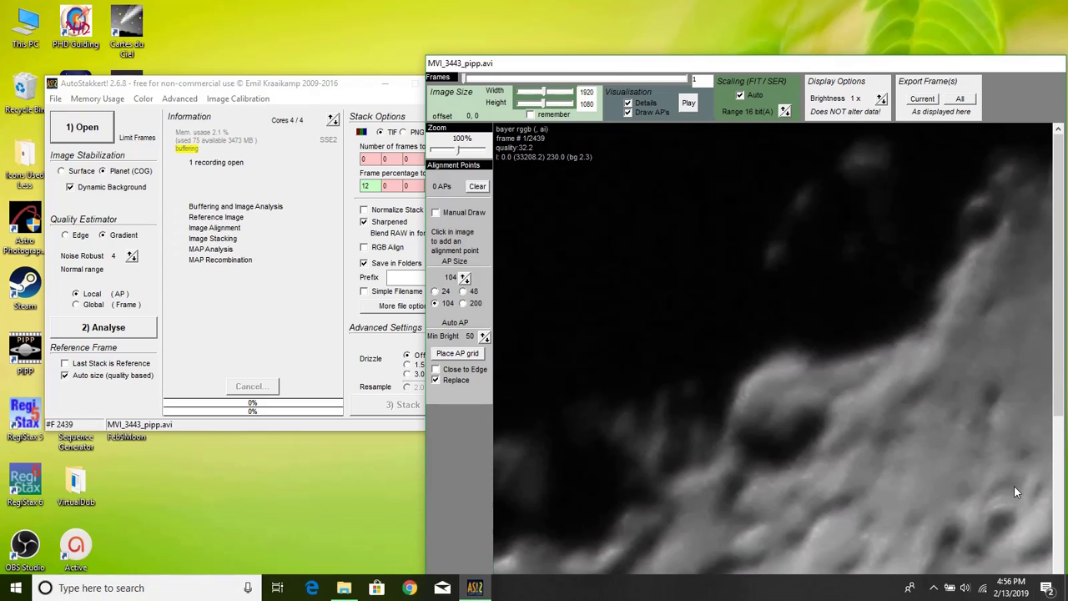
left_click_drag(851, 67, 825, 40)
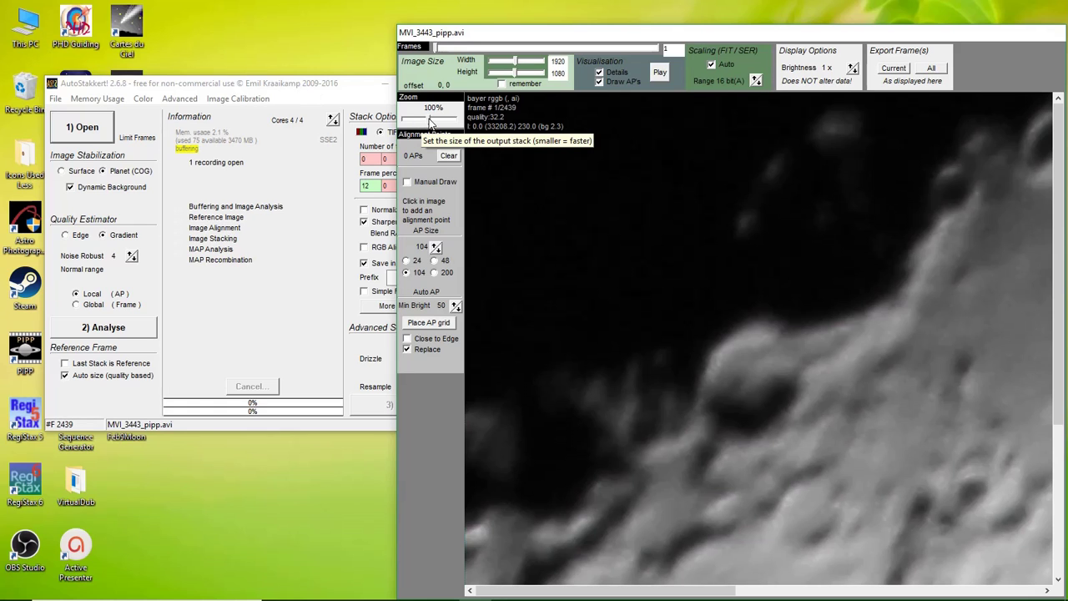
left_click_drag(430, 122, 420, 121)
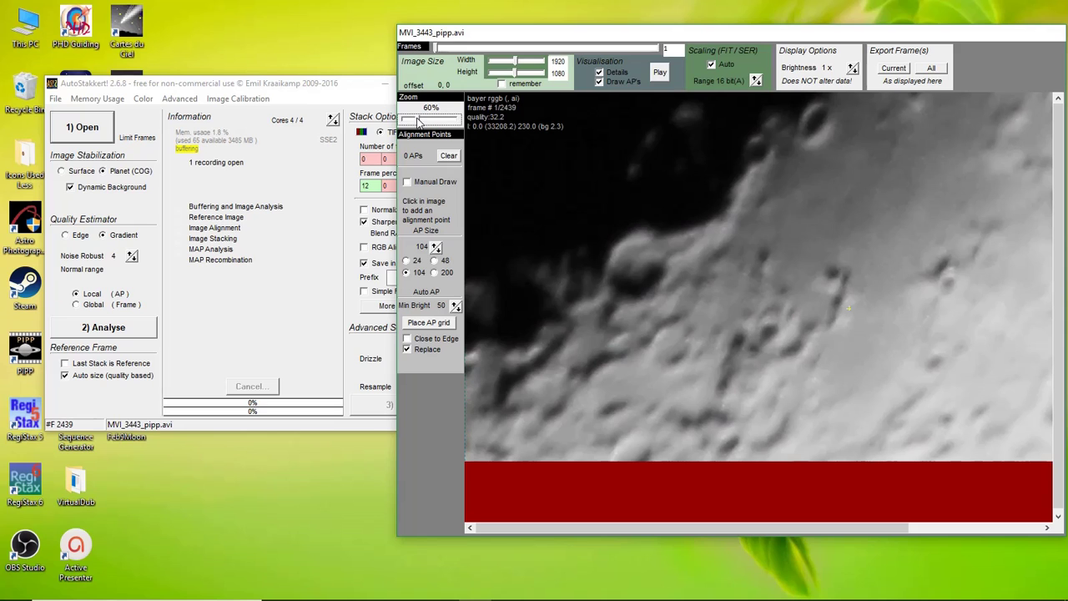
left_click_drag(419, 122, 411, 122)
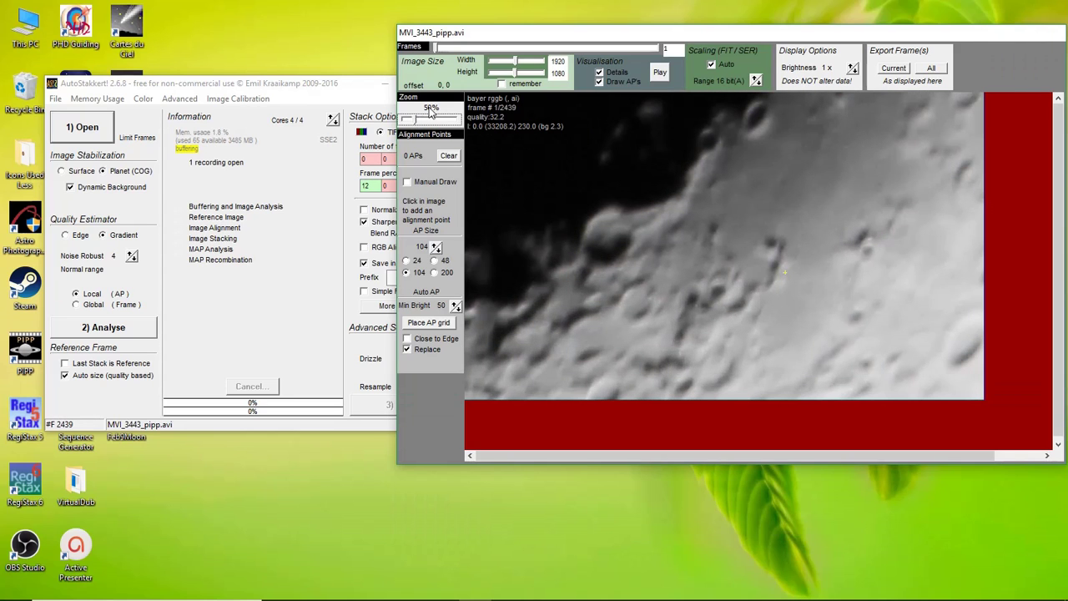
left_click_drag(561, 33, 562, 80)
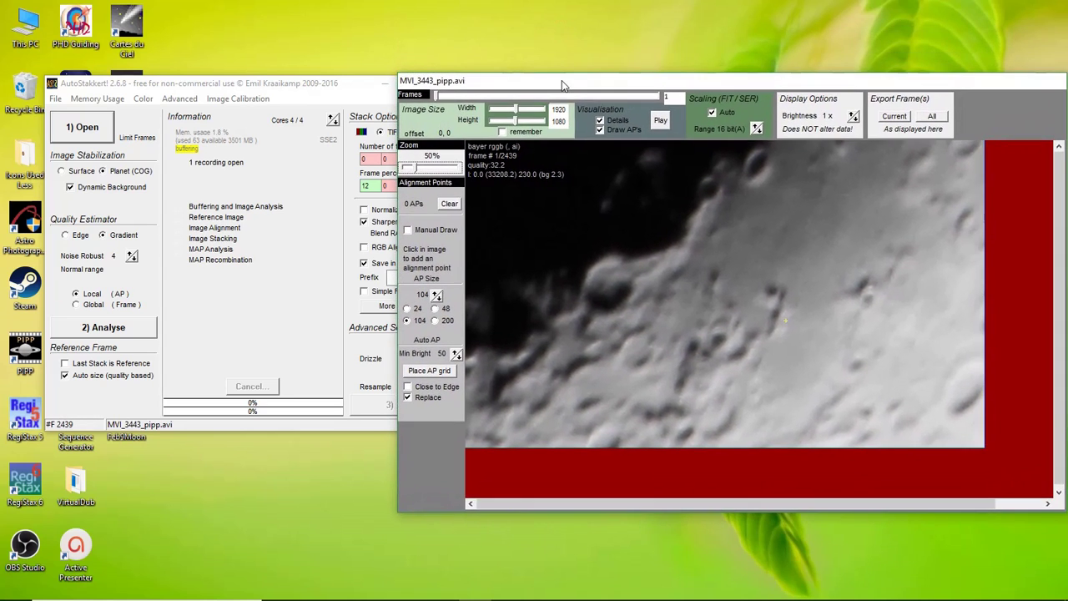
left_click(291, 81)
left_click_drag(289, 80, 258, 73)
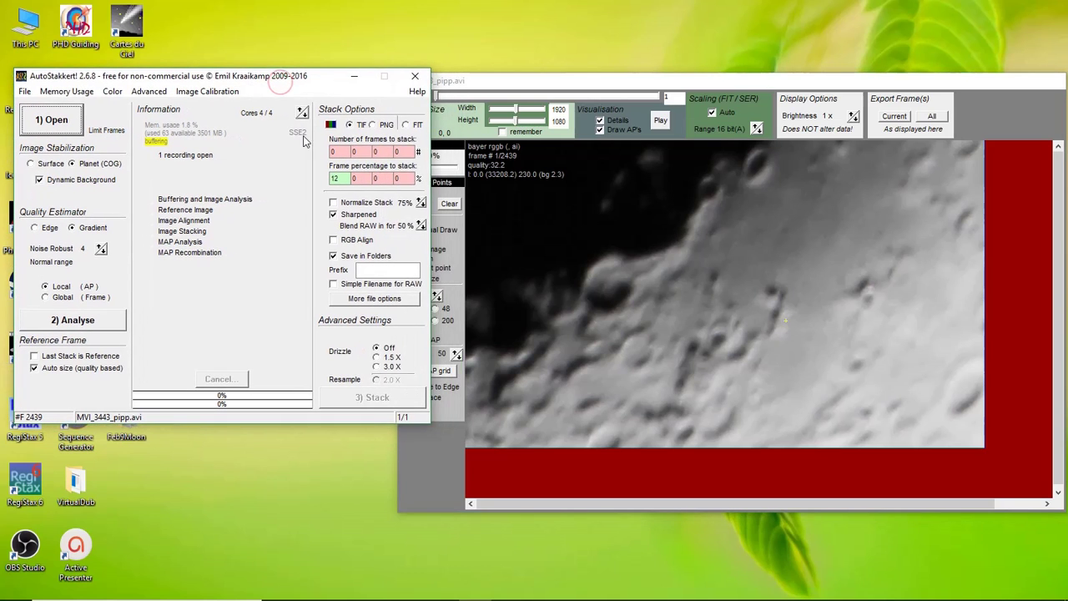
left_click(563, 465)
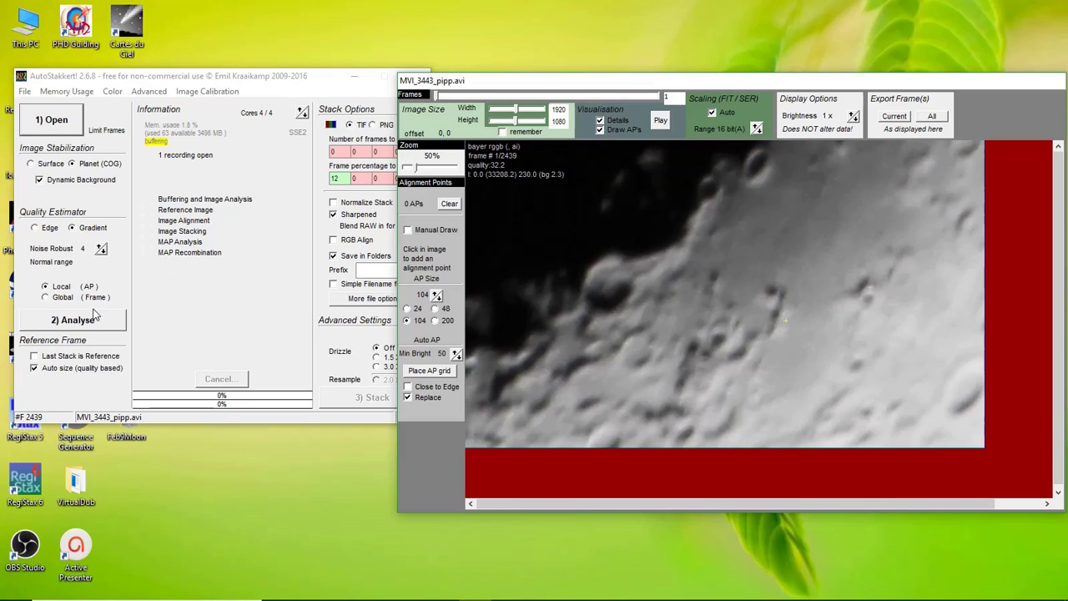
- Set the image stabilization to Surface and step through the first frames of the video up to frame 4
left_click(31, 164)
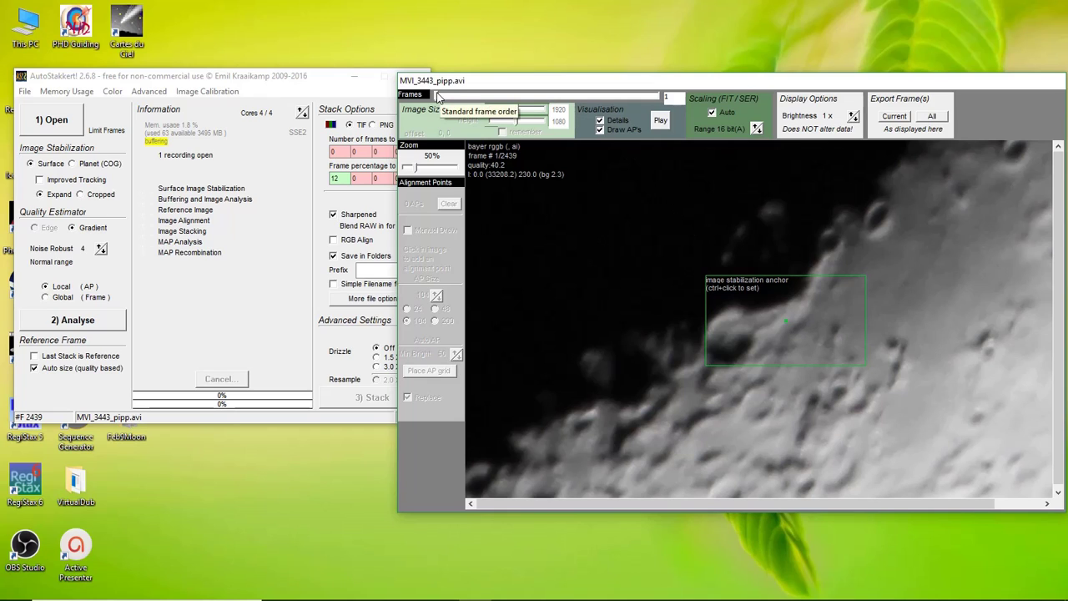
left_click(659, 100)
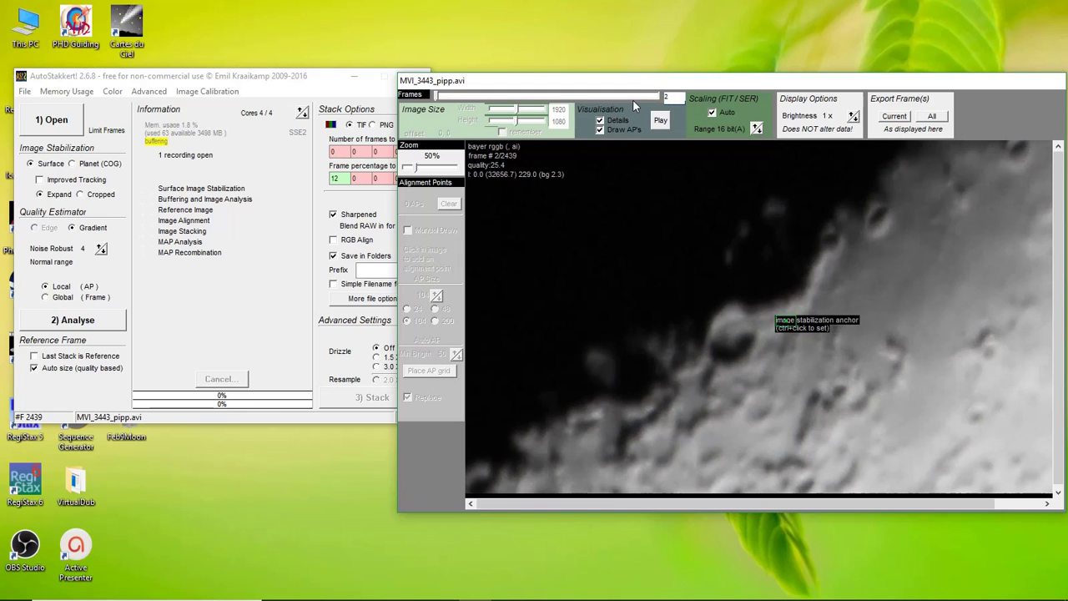
key("Right")
key("Right")
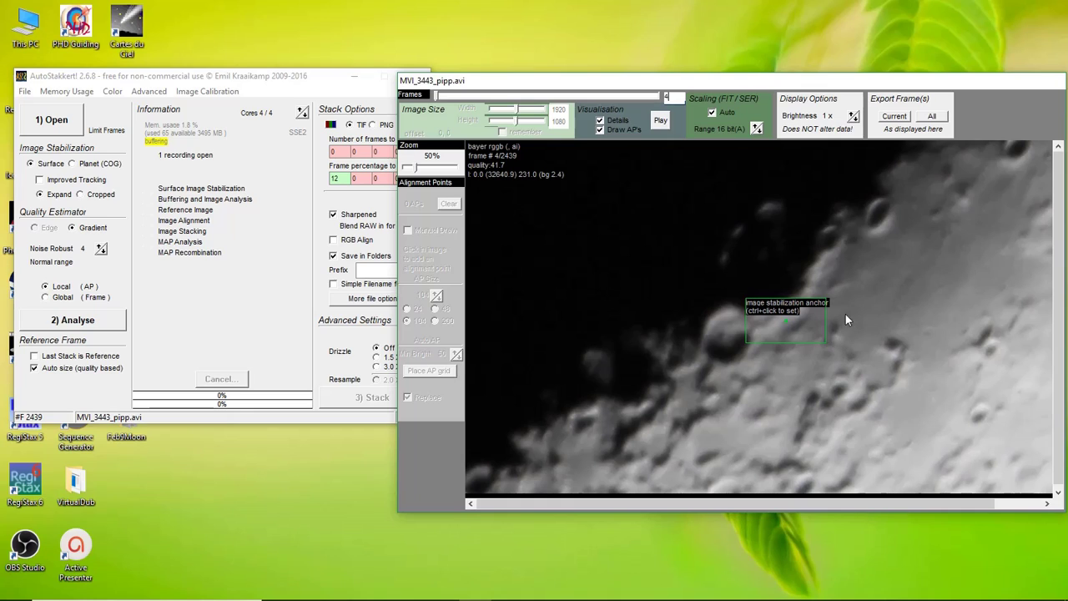
- Place the stabilization anchor on the crater near the upper end of the terminator and analyse the frames with Improved Tracking
left_click(874, 227, "ctrl")
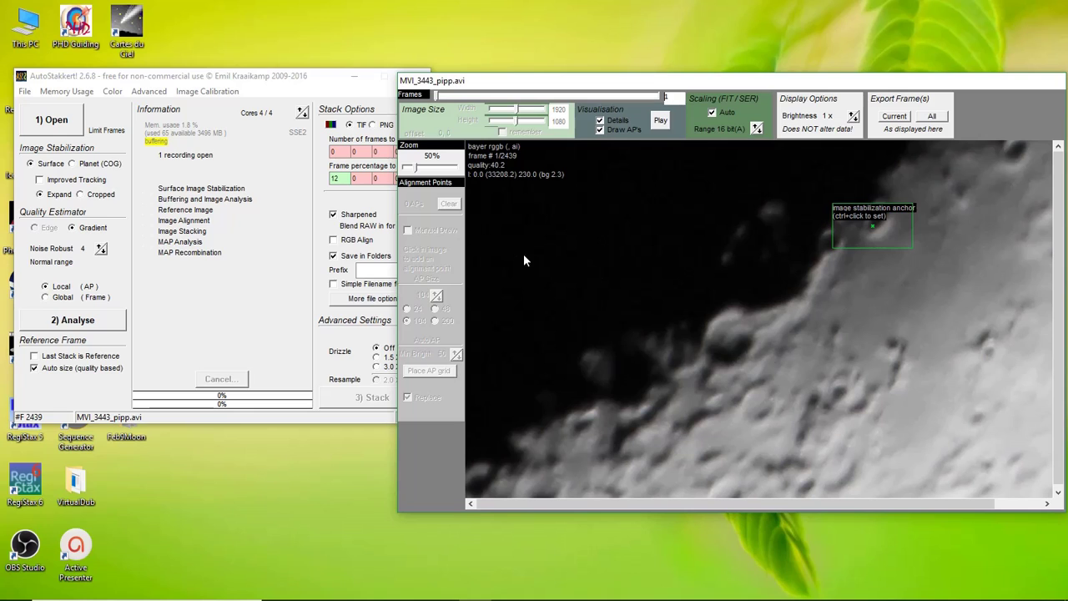
left_click(229, 291)
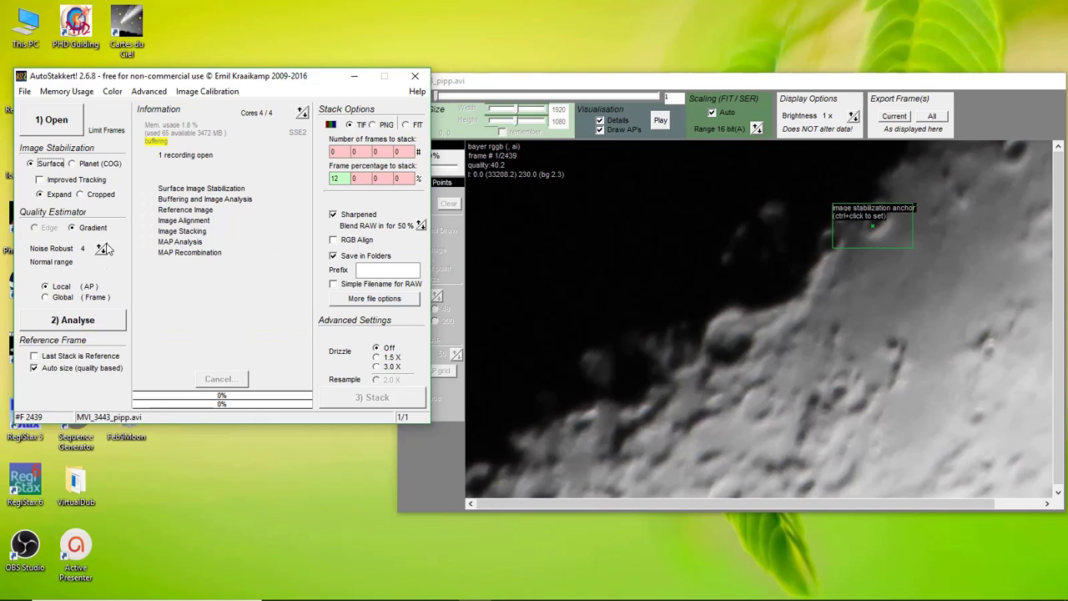
left_click(74, 322)
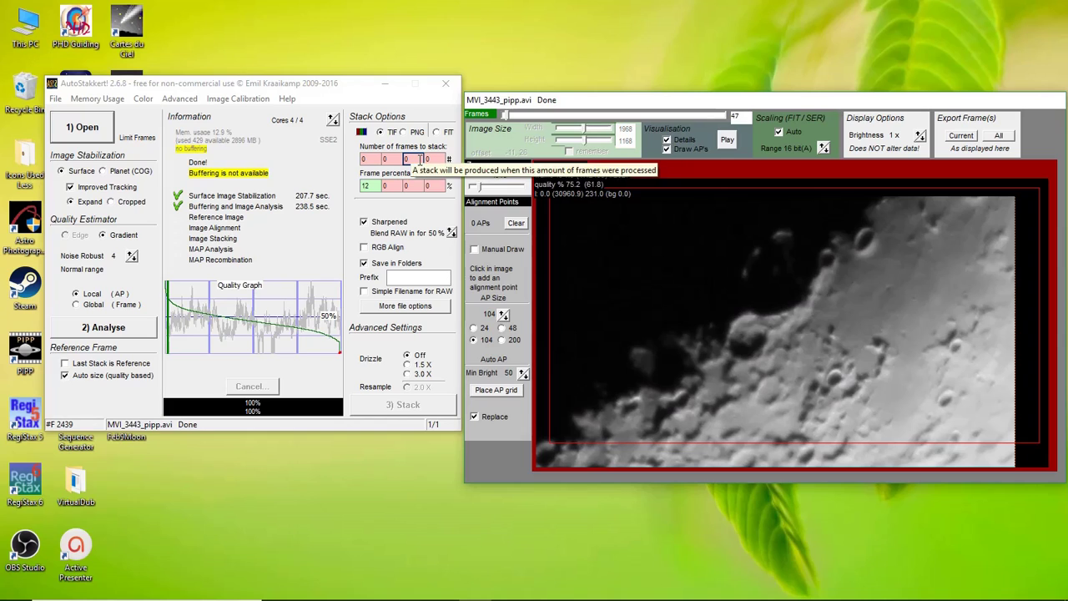
- Set the frame percentage to stack to 12, keep Save in Folders enabled, and set Drizzle to 1.5 X
left_click(364, 186)
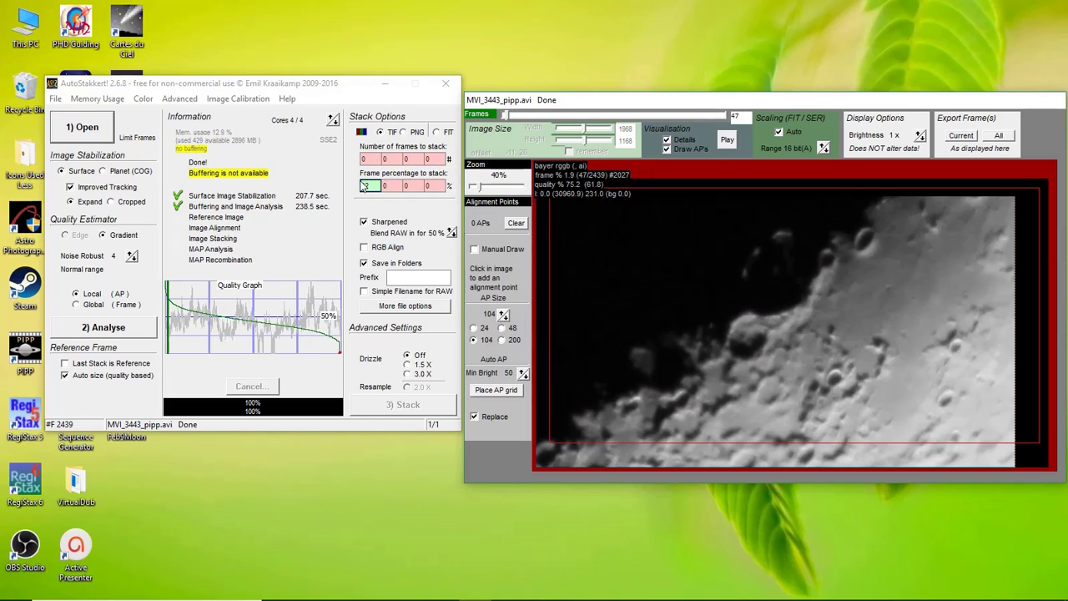
type("12")
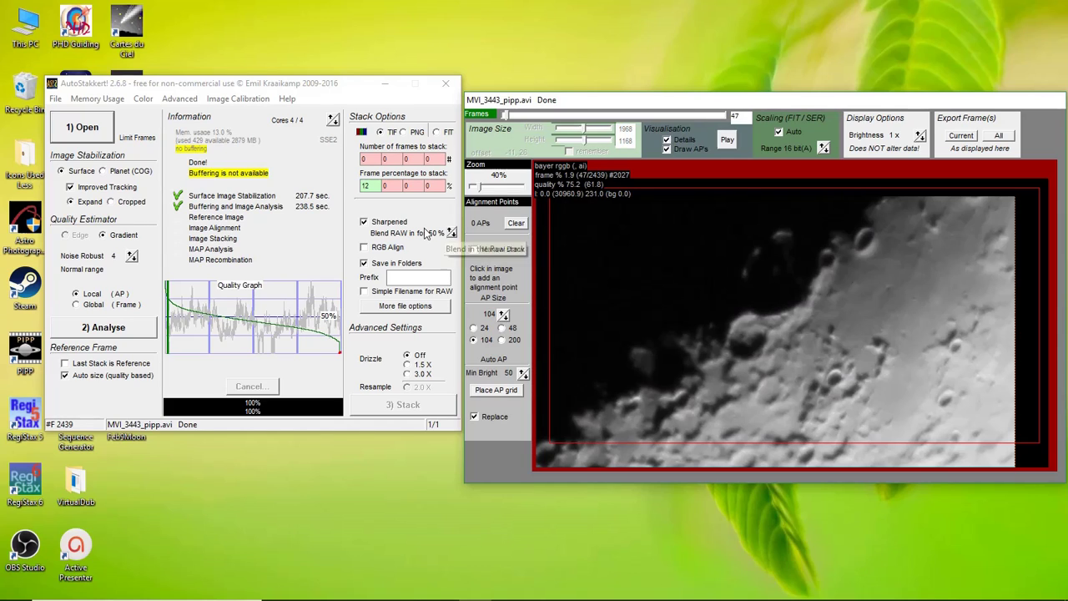
left_click(363, 264)
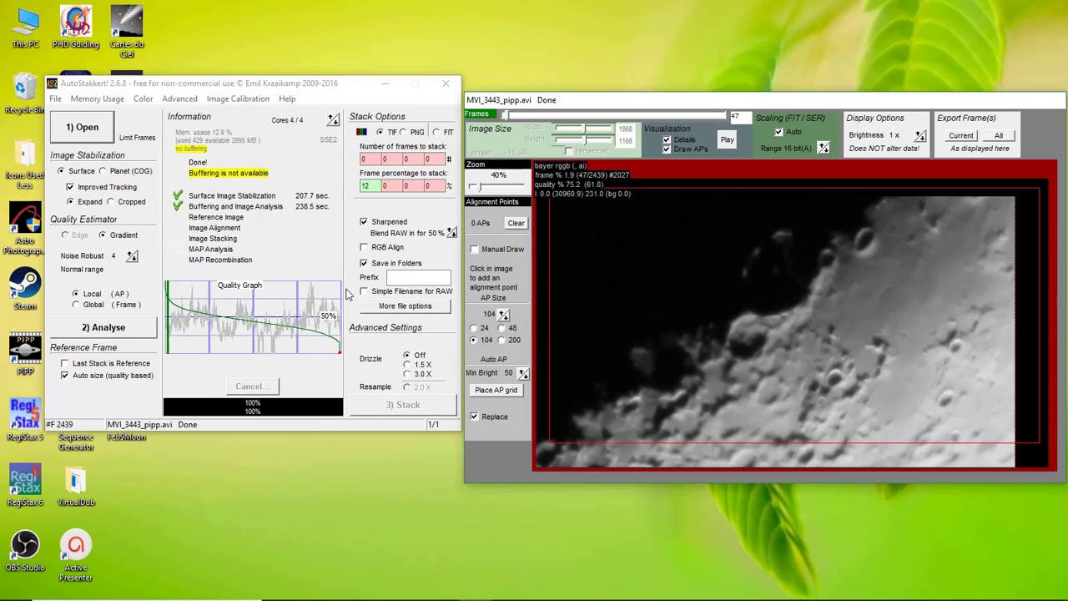
left_click(407, 366)
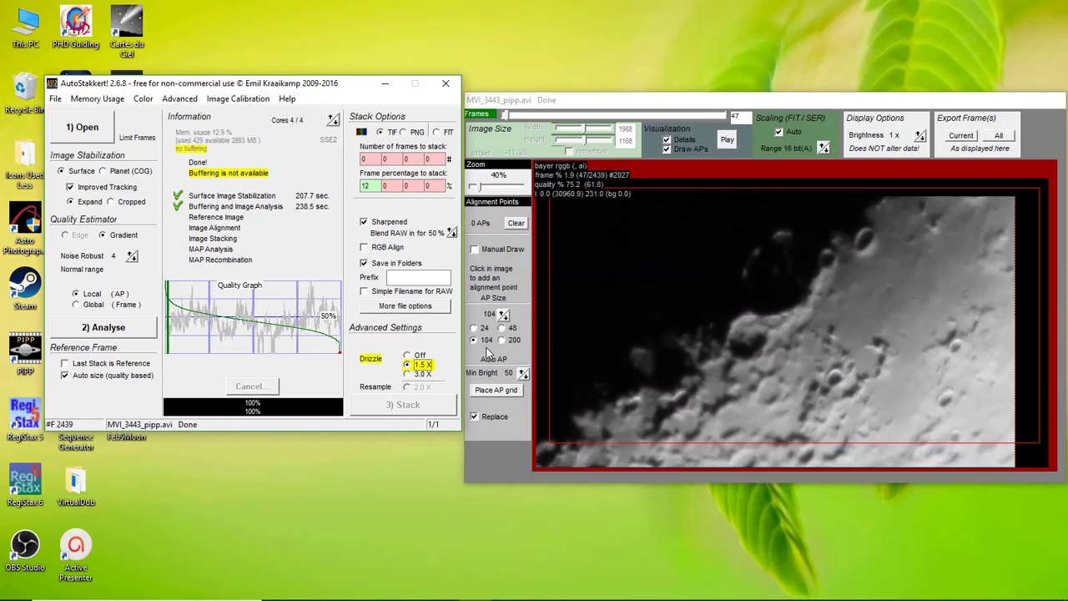
- Place an automatic alignment point grid with AP size 104 on the Moon's surface and stack the frames
left_click(494, 390)
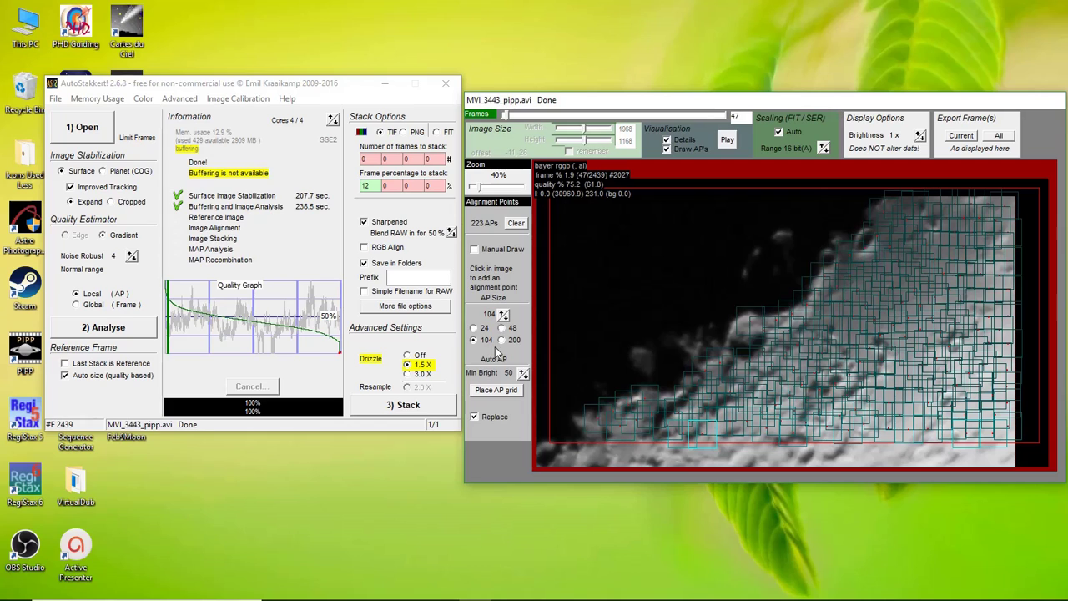
left_click(399, 407)
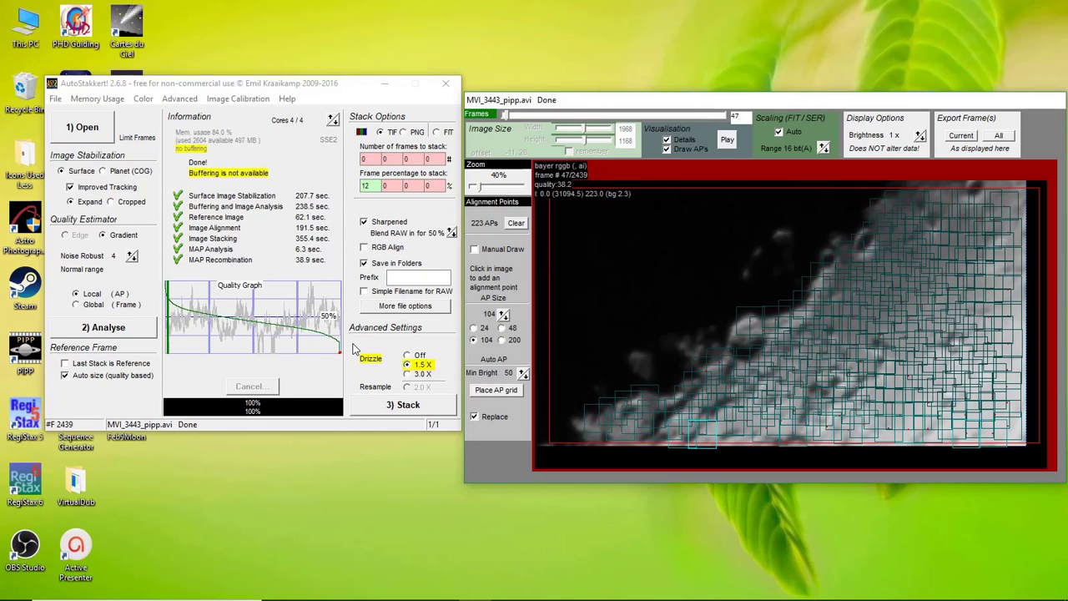
- Switch to File Explorer and open the AS_p12 output folder inside pipp_20190213_162215
key("alt+Tab")
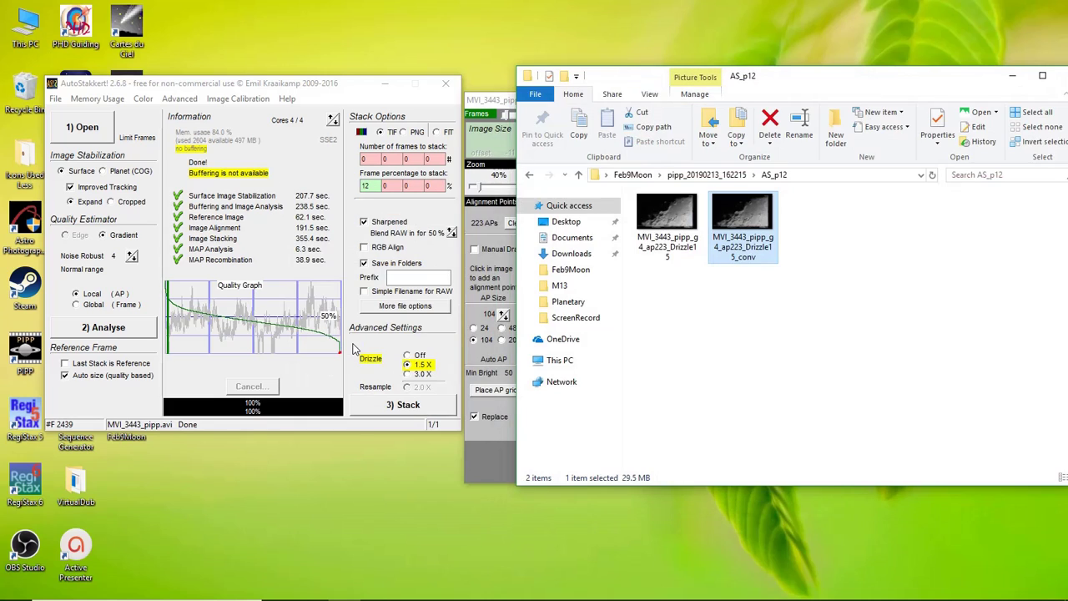
left_click(530, 176)
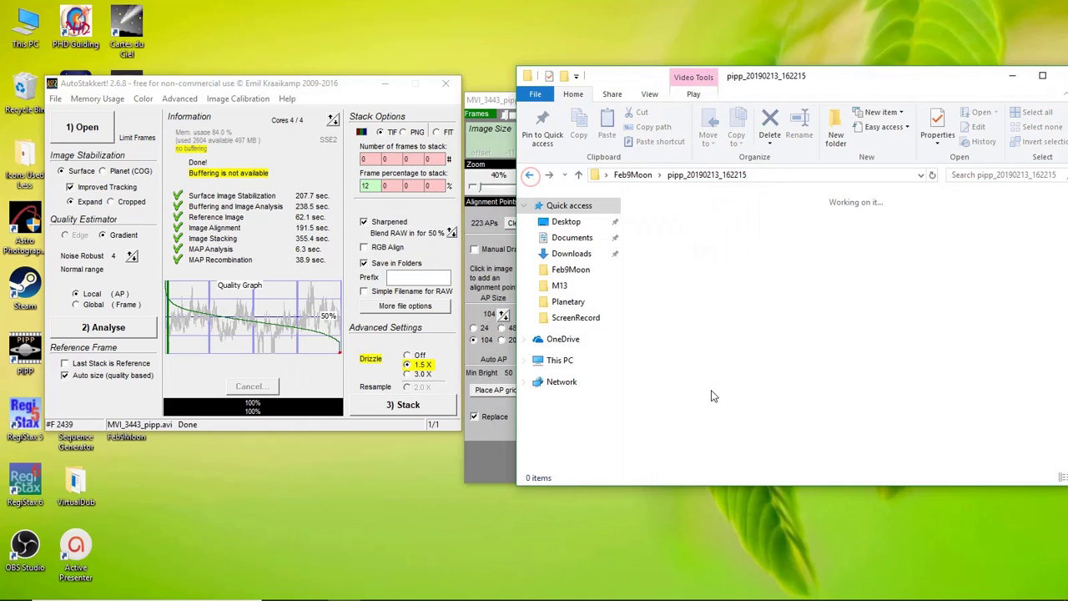
left_click(839, 247)
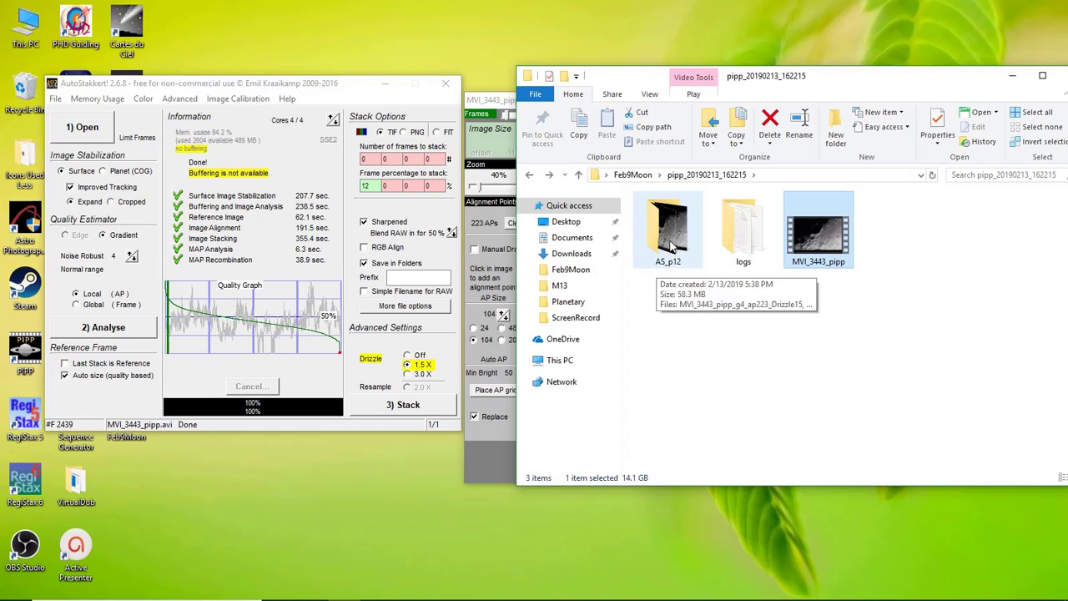
double_click(672, 249)
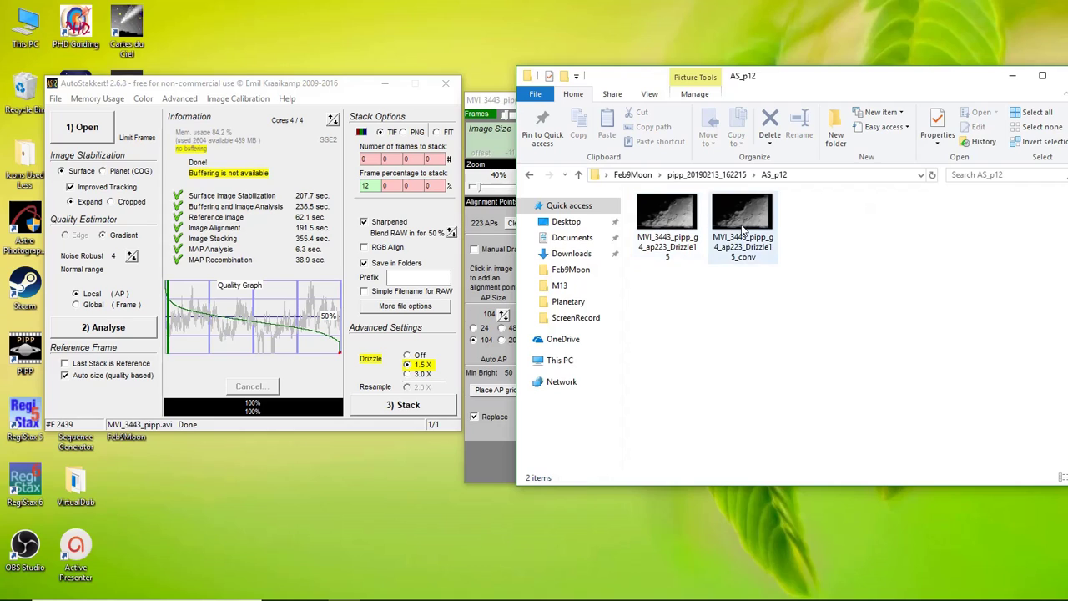
- View the stacked MVI_3443_pipp_g4_ap223_Drizzle15 image in Photos and compare it with its sharpened conv version
left_click(670, 214)
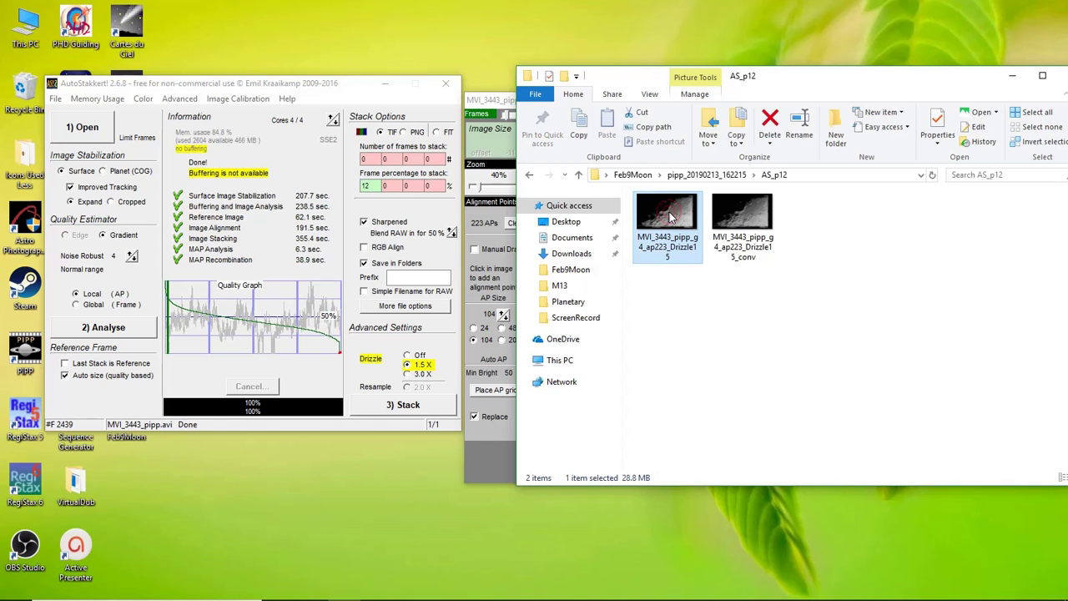
double_click(669, 212)
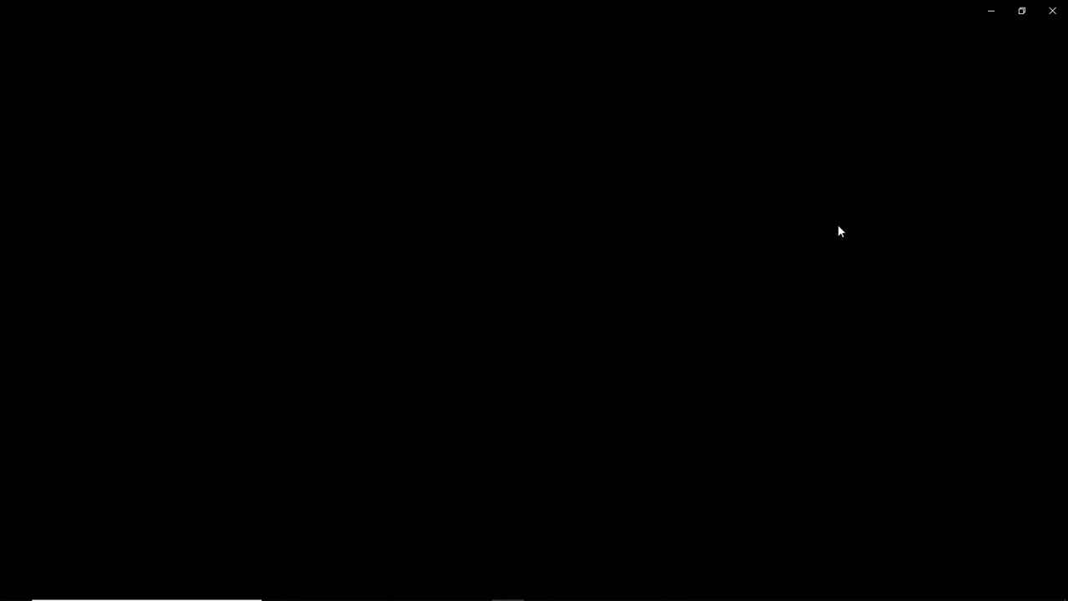
left_click(1054, 12)
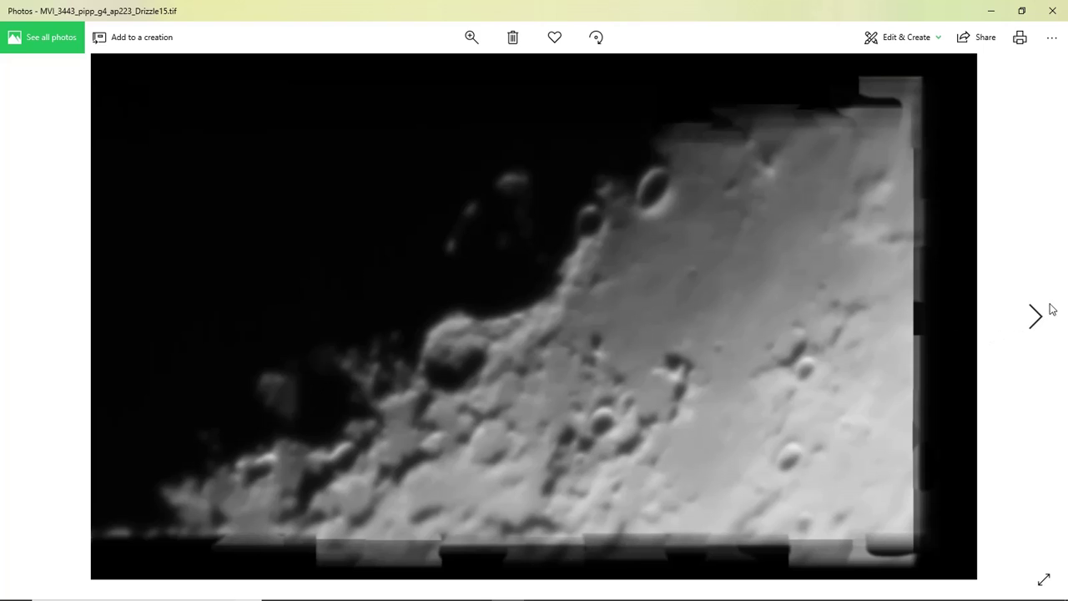
left_click(1035, 318)
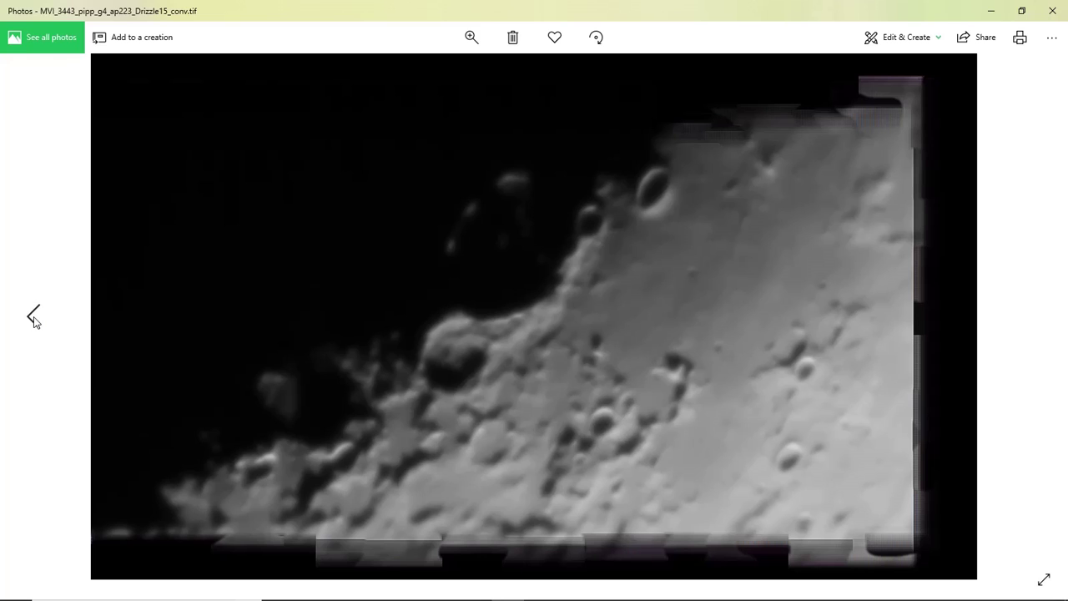
- Compare the original Drizzle15 Moon image with its conv version again and close the image viewer
left_click(35, 320)
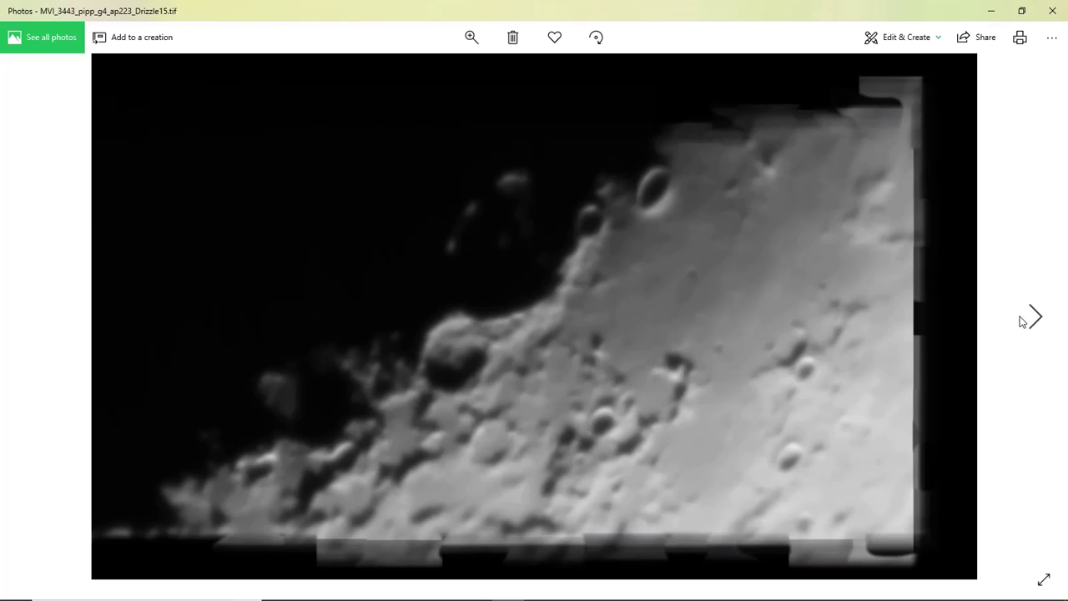
left_click(1033, 318)
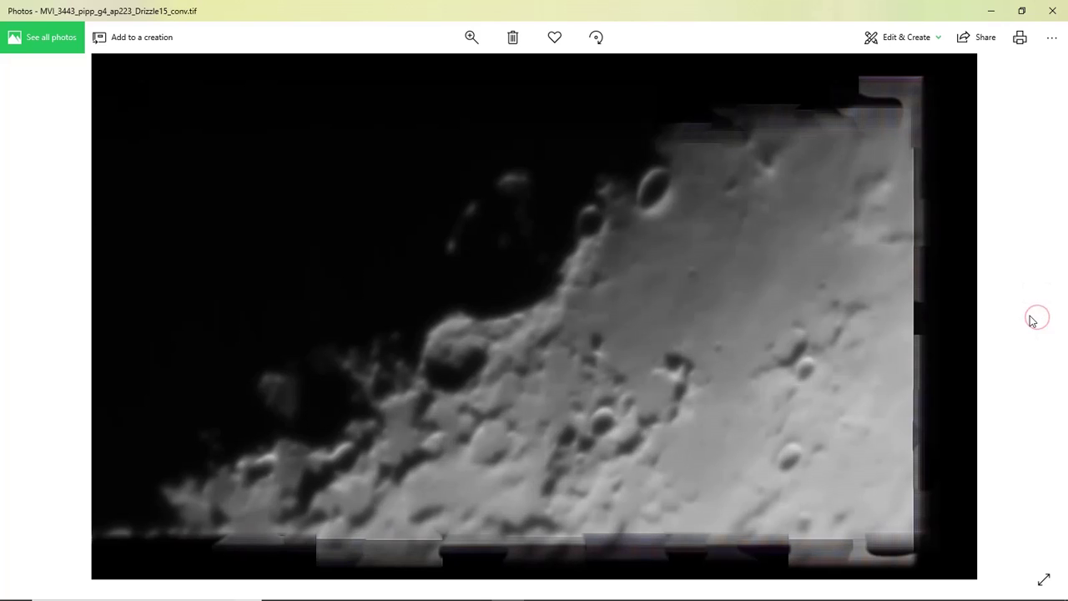
left_click(1053, 11)
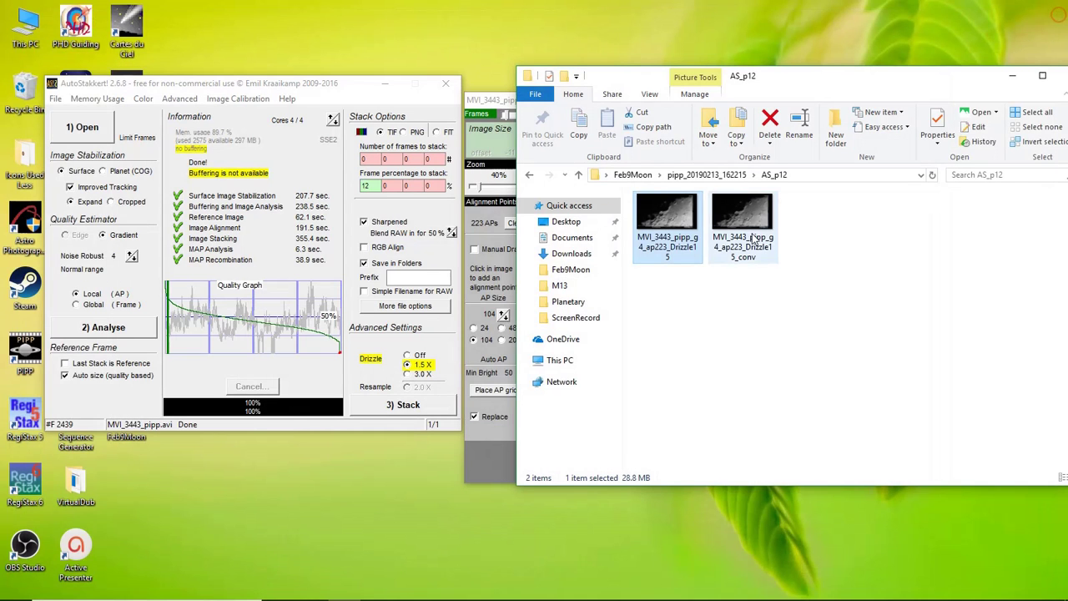
- Close AutoStakkert and launch RegiStax 6 from the desktop
left_click(447, 87)
left_click(447, 87)
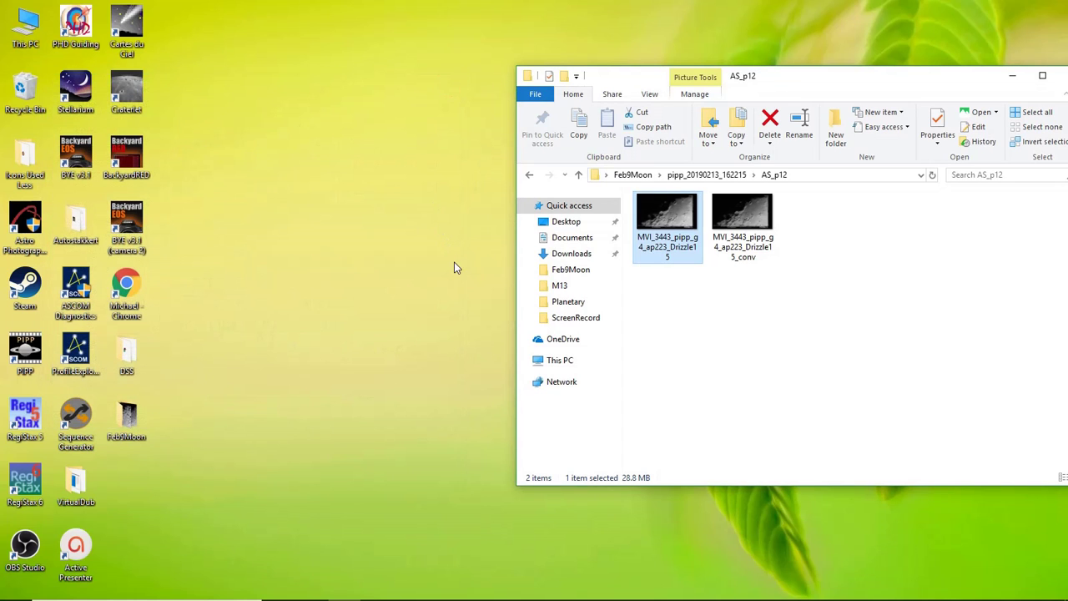
left_click(36, 477)
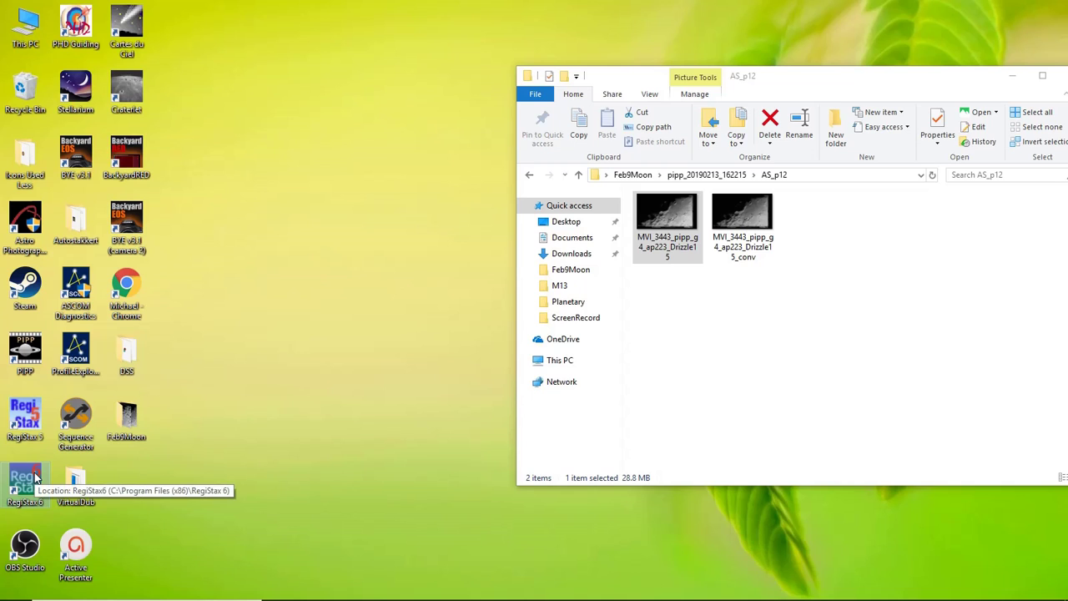
double_click(36, 477)
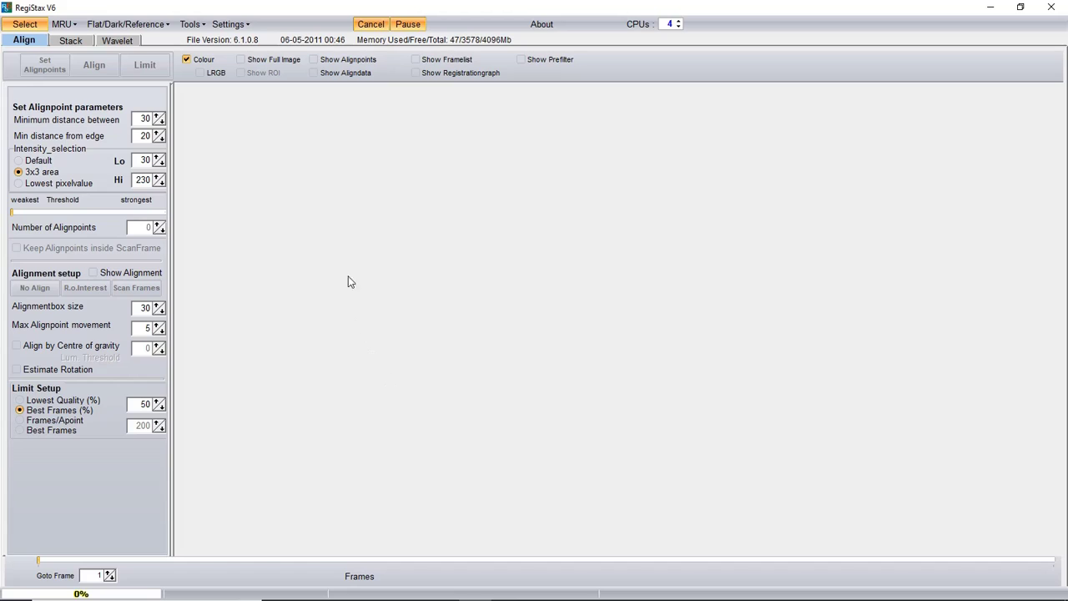
- Load MVI_3443_pipp_g4_ap223_Drizzle15_conv.tif from Feb9Moon's pipp_20190213_162215/AS_p12 folder without stretching its intensity levels
left_click(25, 24)
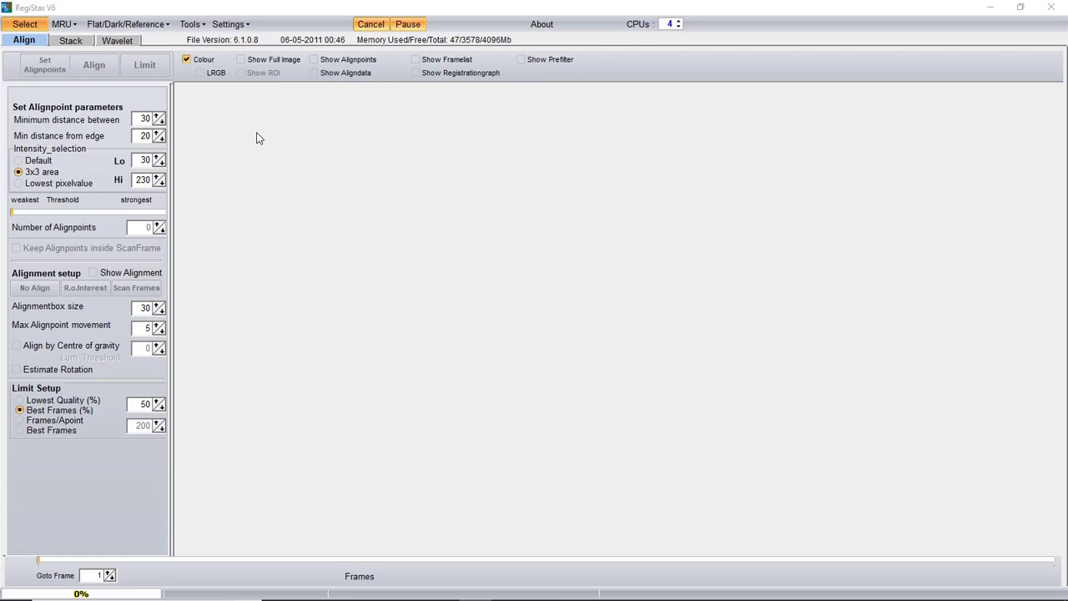
left_click(28, 25)
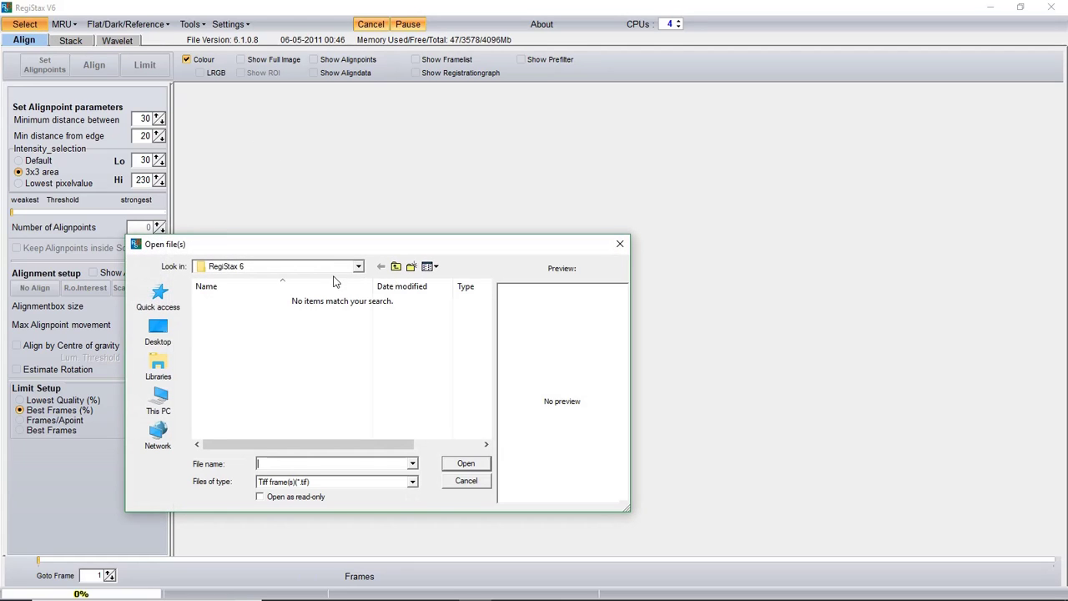
left_click(159, 332)
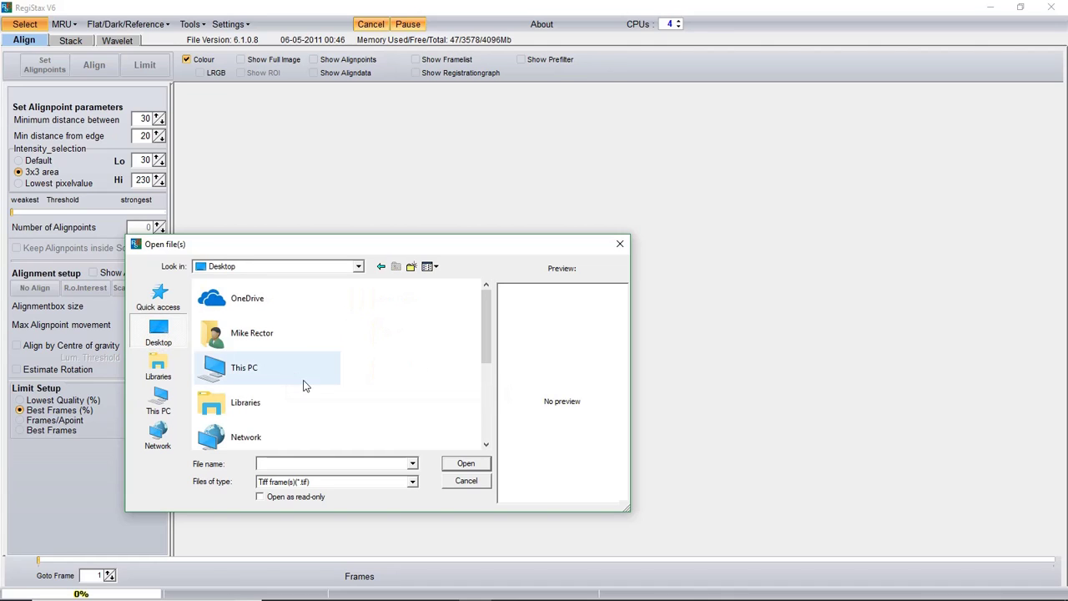
scroll(489, 332, "down", 2)
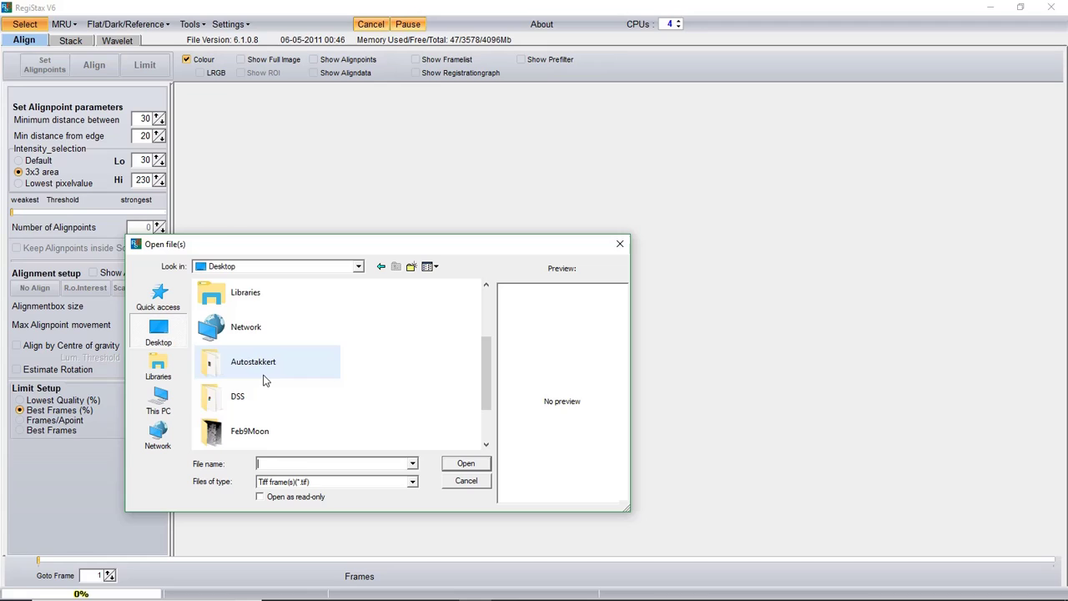
double_click(240, 432)
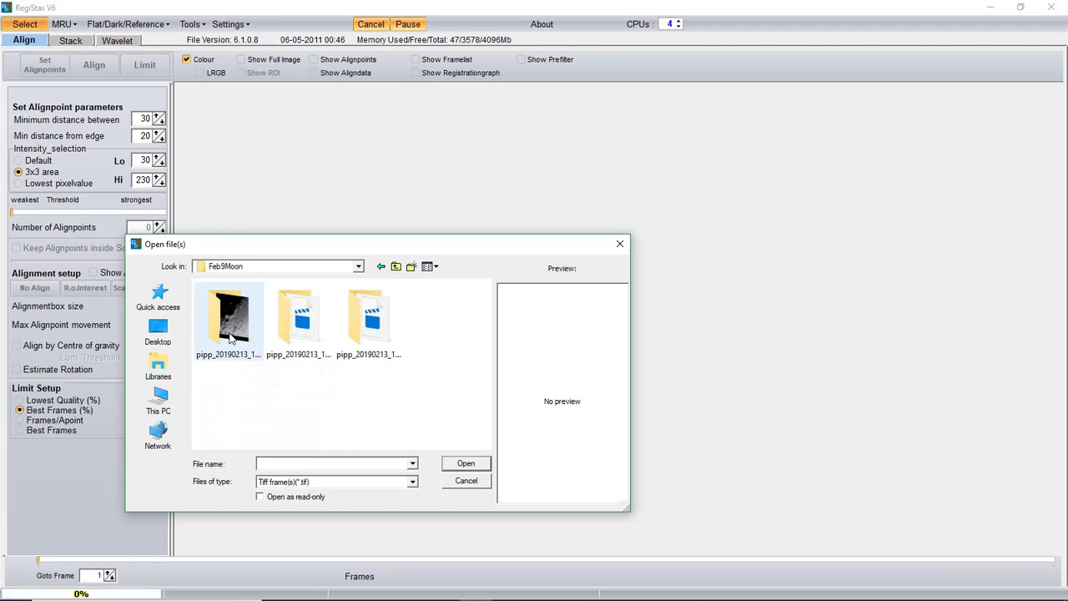
double_click(234, 335)
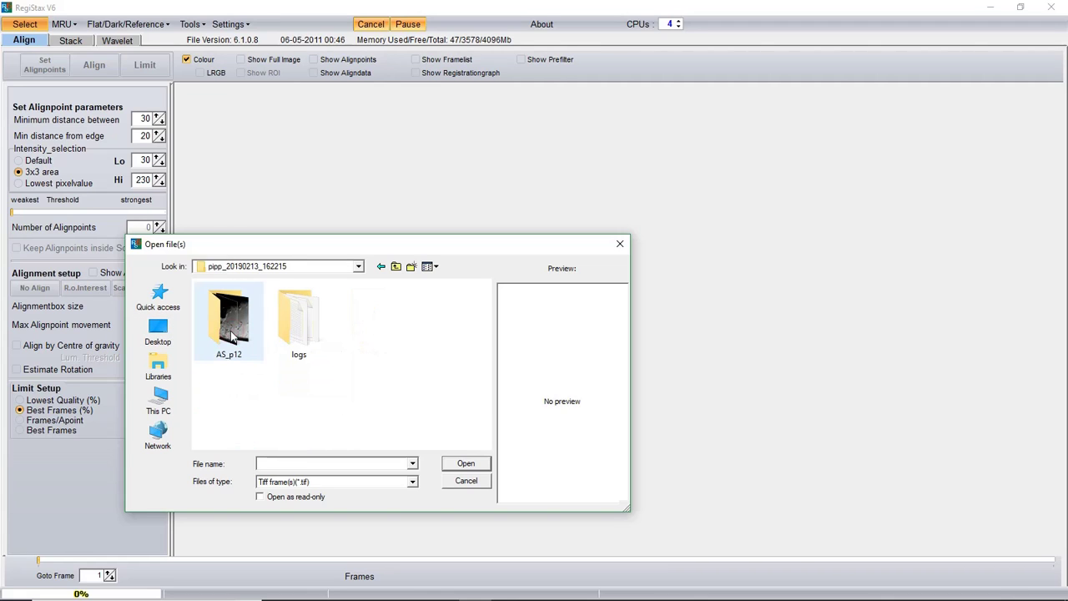
double_click(233, 335)
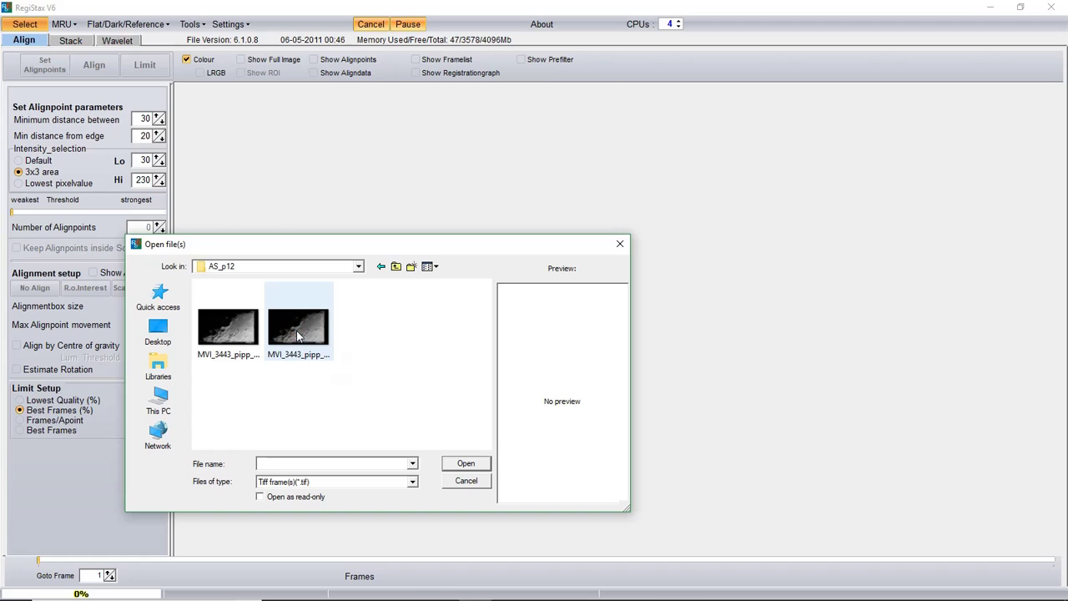
left_click(464, 464)
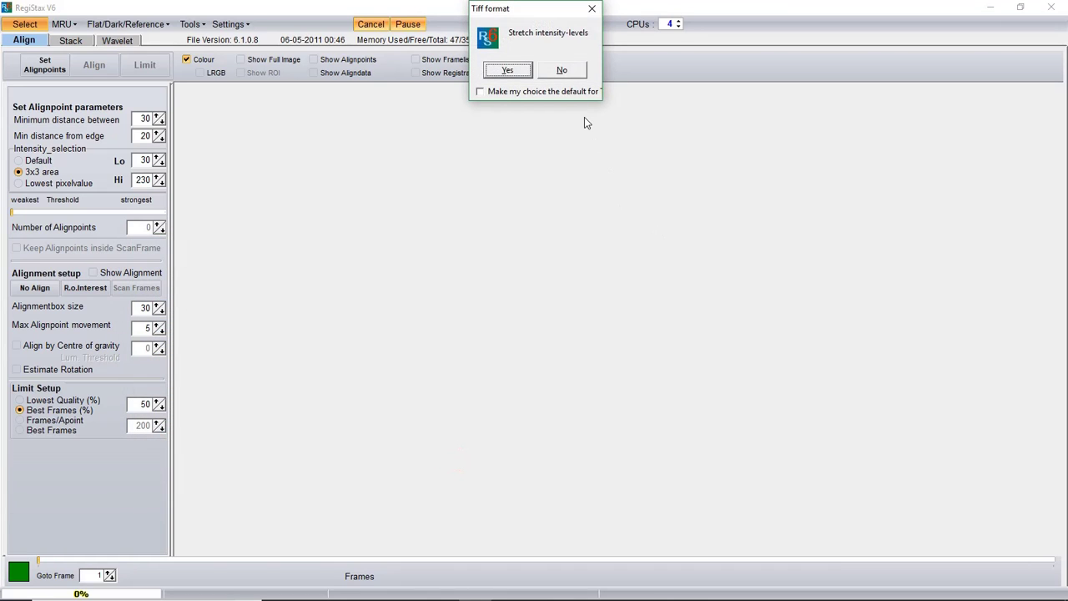
left_click(560, 71)
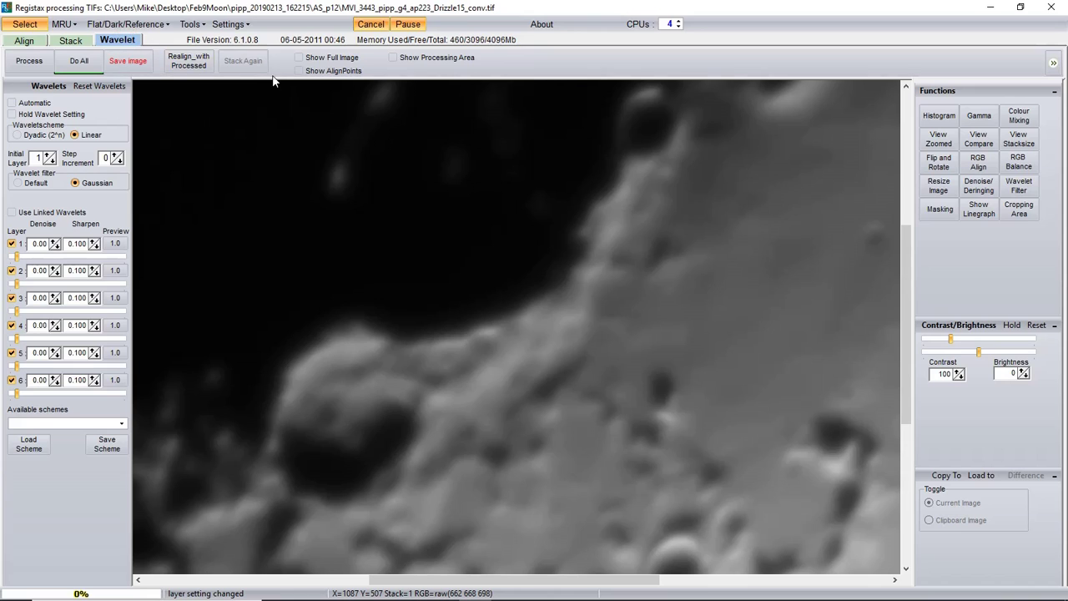
- Display the full Moon image and turn on the processing area display
left_click(299, 58)
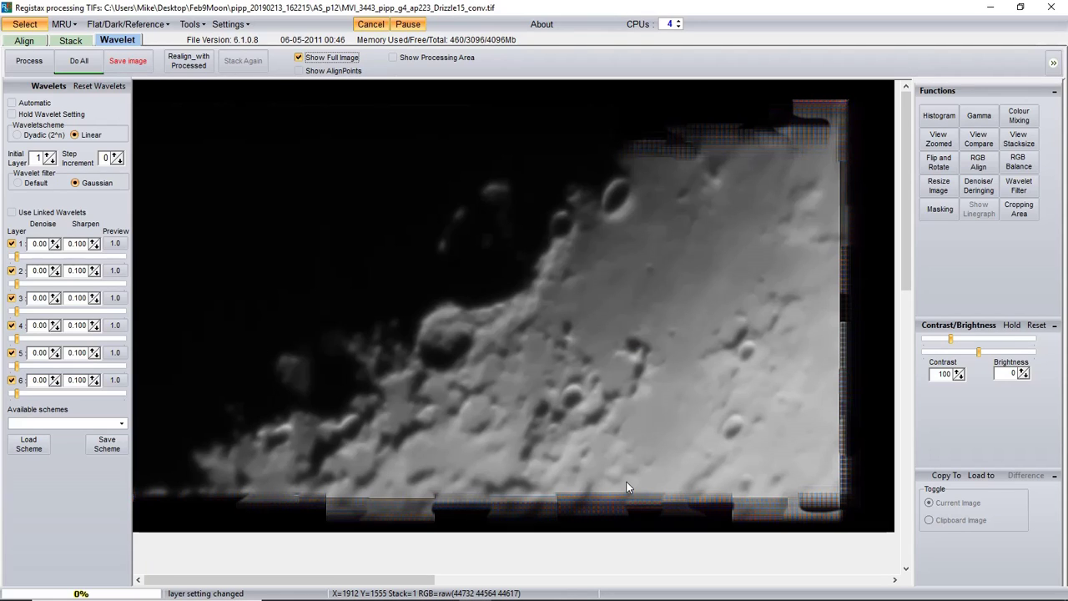
left_click(393, 60)
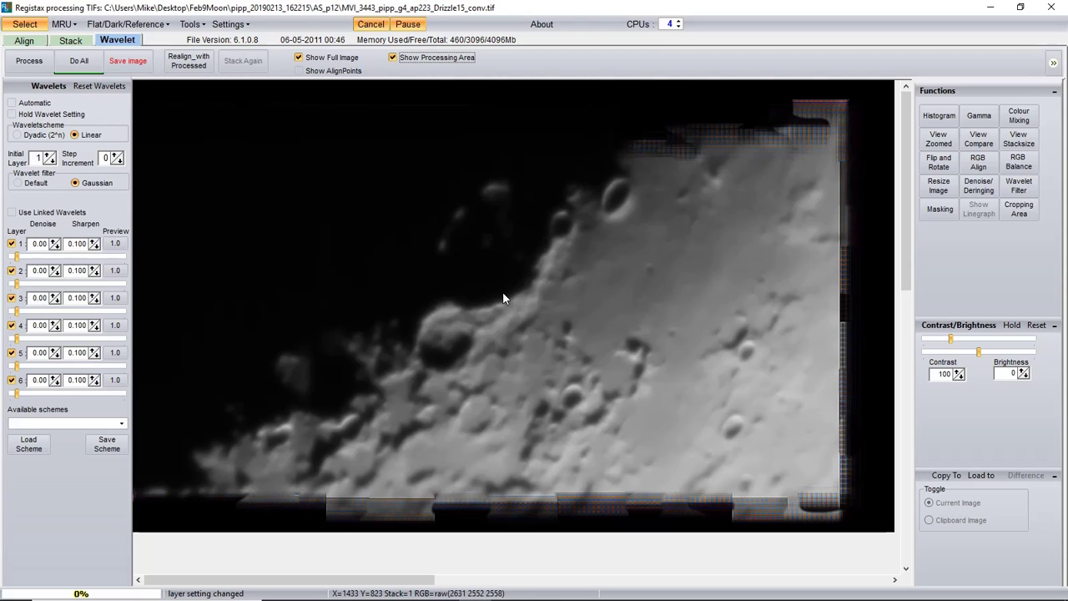
left_click(393, 60)
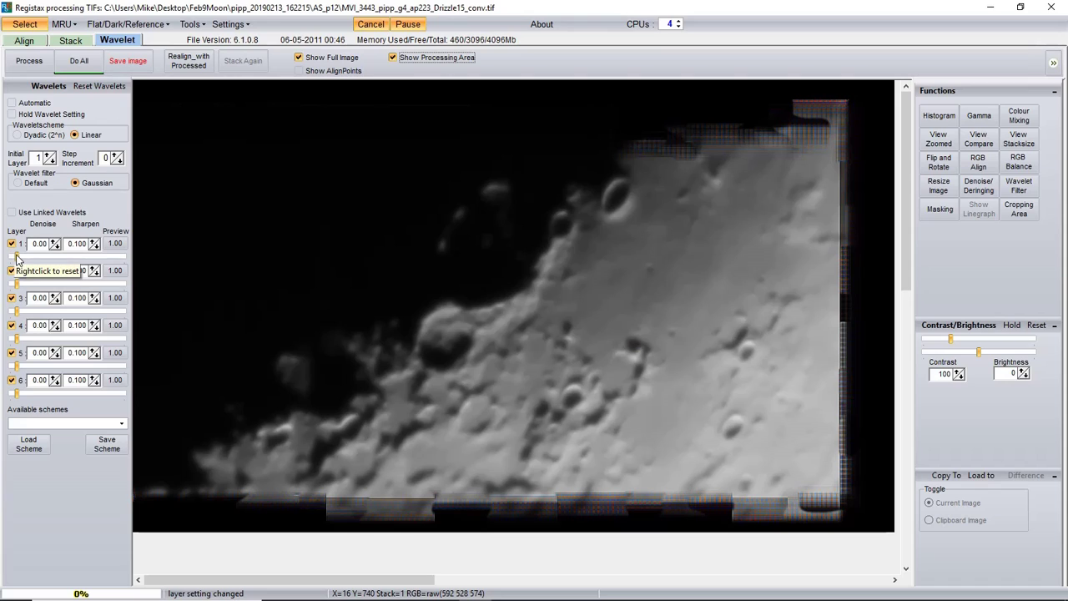
- Try wavelet strengths of about 40 and about 12 across the layers, and return all six layers to 1.00
left_click_drag(17, 256, 60, 256)
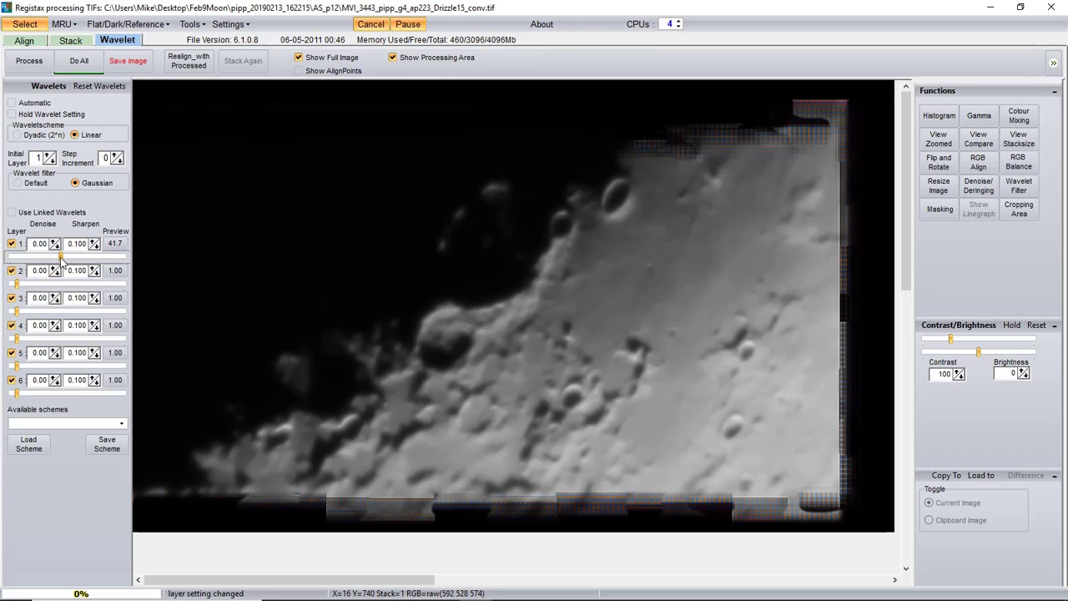
left_click_drag(17, 284, 61, 310)
left_click_drag(16, 338, 59, 366)
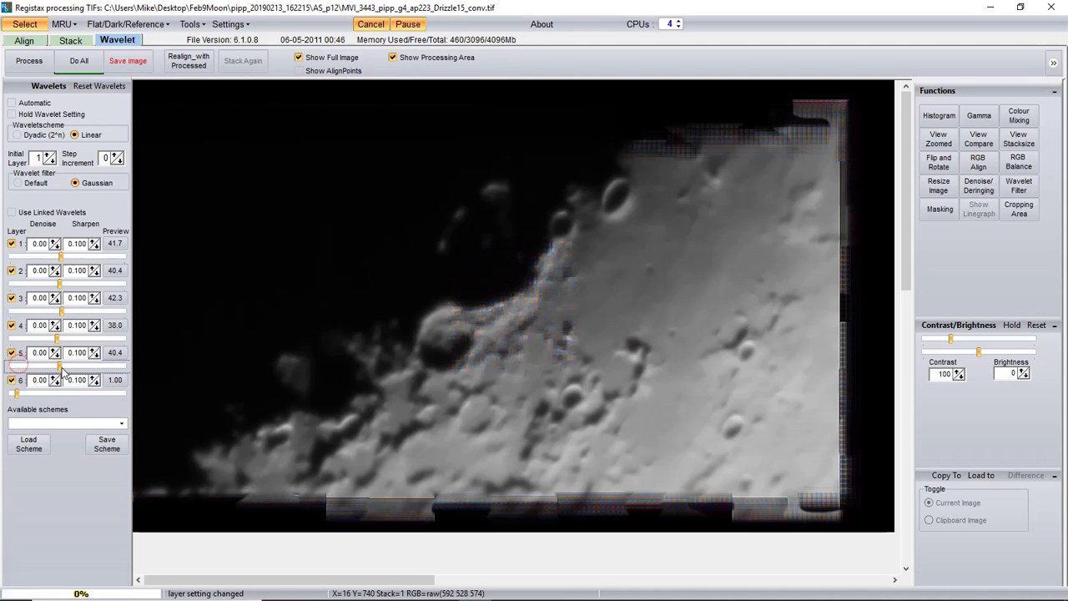
left_click_drag(16, 394, 57, 394)
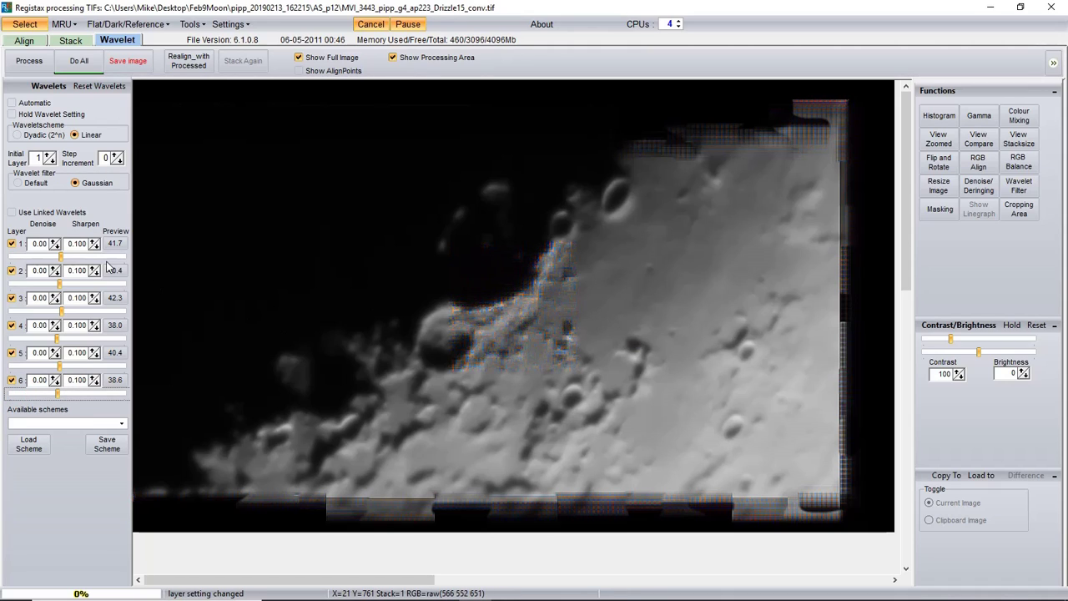
left_click_drag(61, 256, 26, 394)
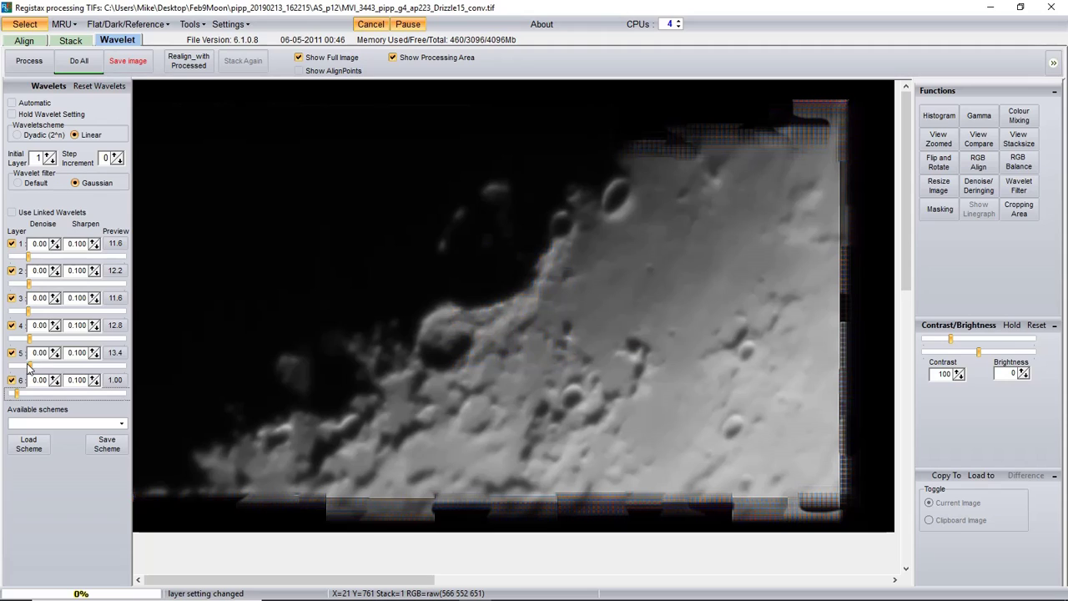
left_click_drag(29, 338, 18, 255)
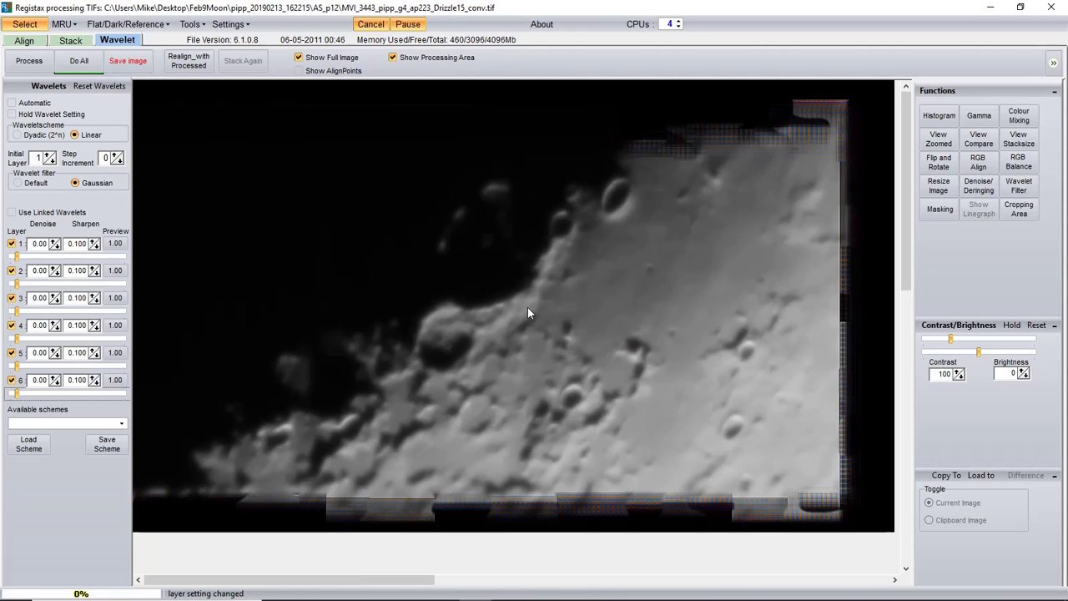
- Try the histogram midpoint at 1.19, reset it, set it to 0.87, and close the histogram
left_click(939, 109)
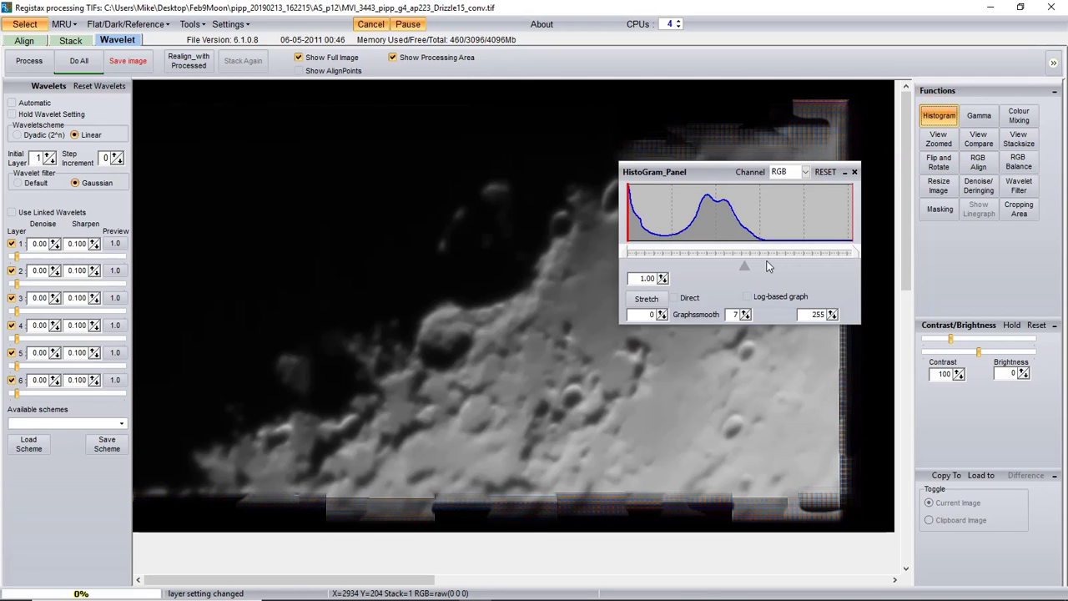
left_click_drag(768, 265, 723, 268)
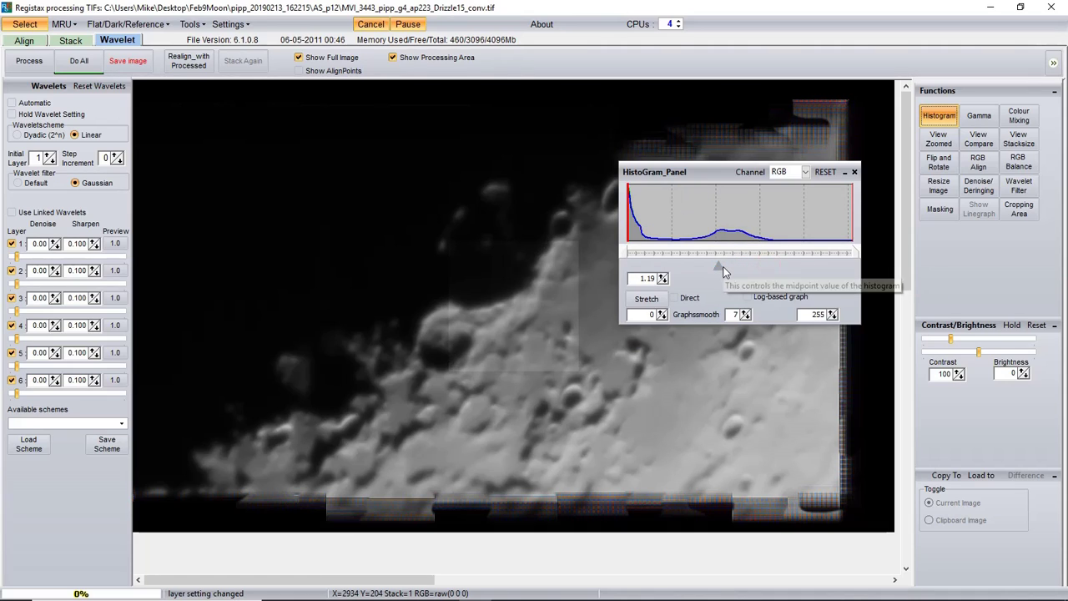
left_click(826, 172)
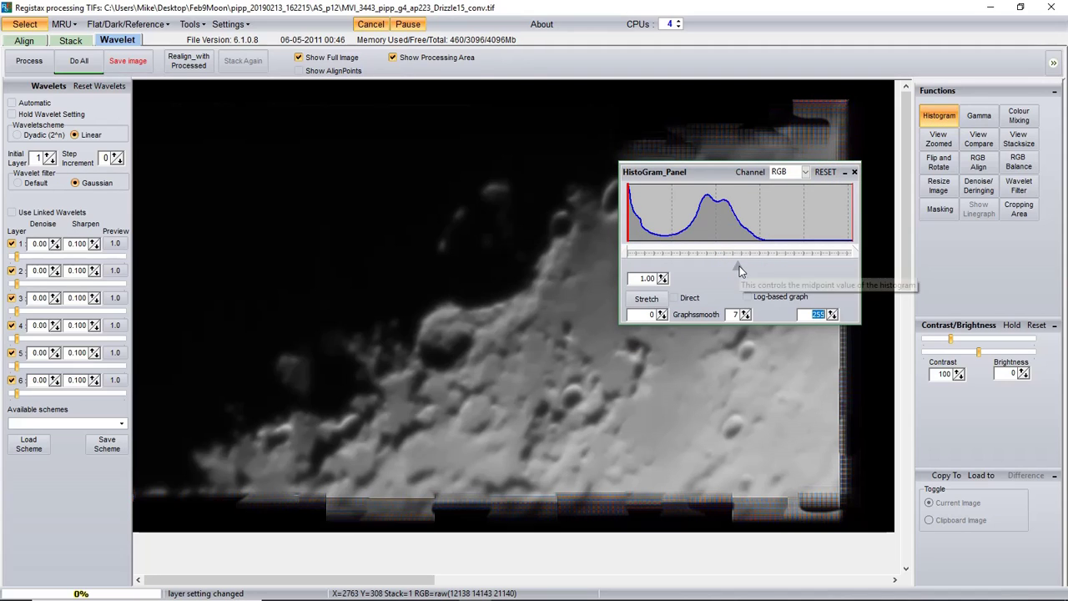
left_click(740, 268)
left_click_drag(743, 269, 748, 271)
left_click(751, 269)
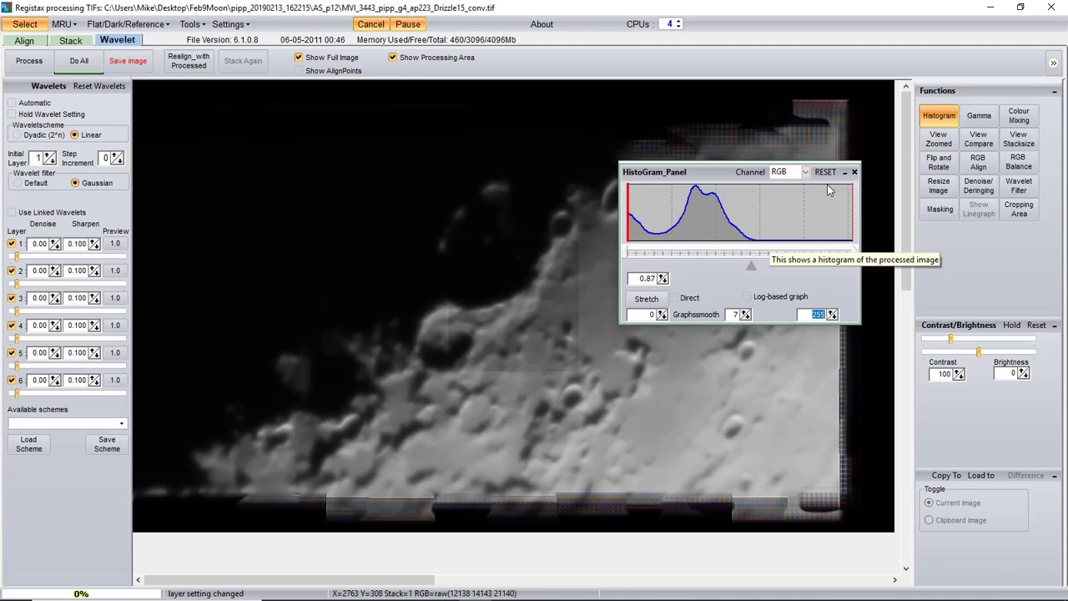
left_click(853, 172)
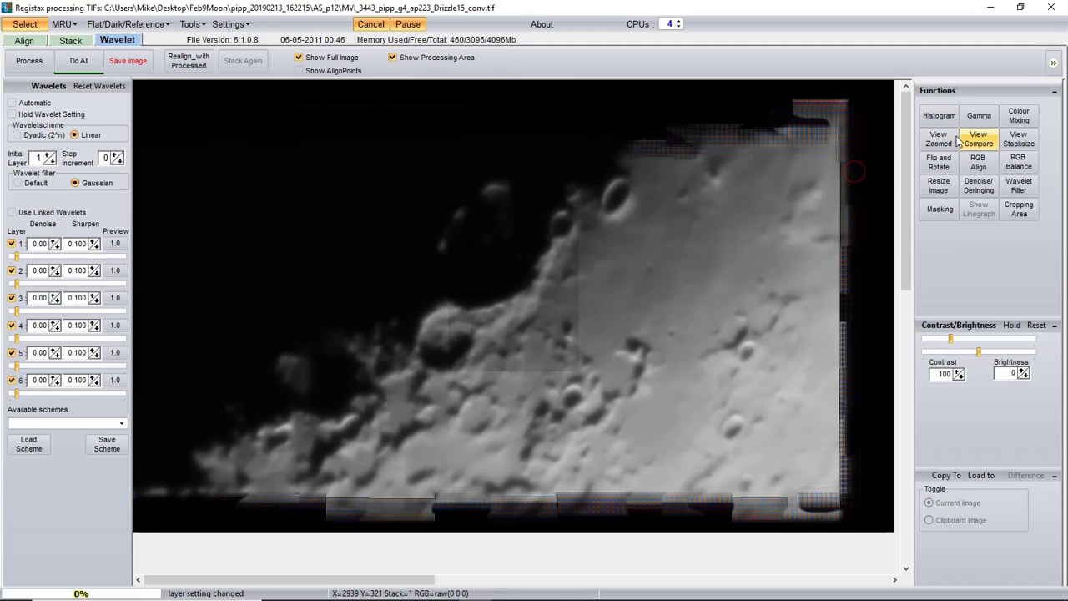
- Reset the gamma curve, add a point at its centre, and pull that point slightly below the diagonal
left_click(979, 116)
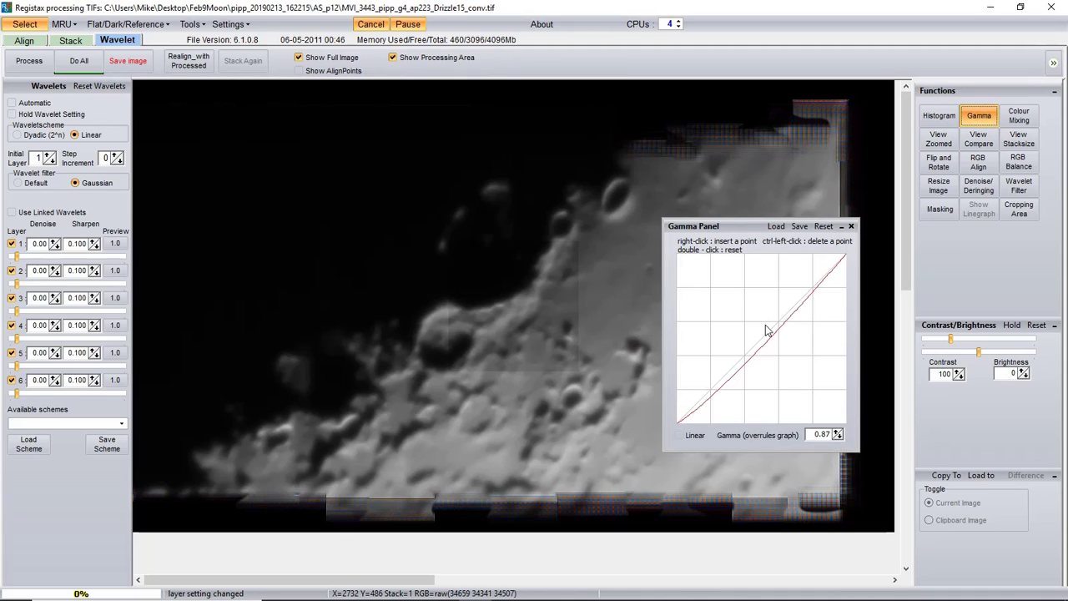
left_click(823, 226)
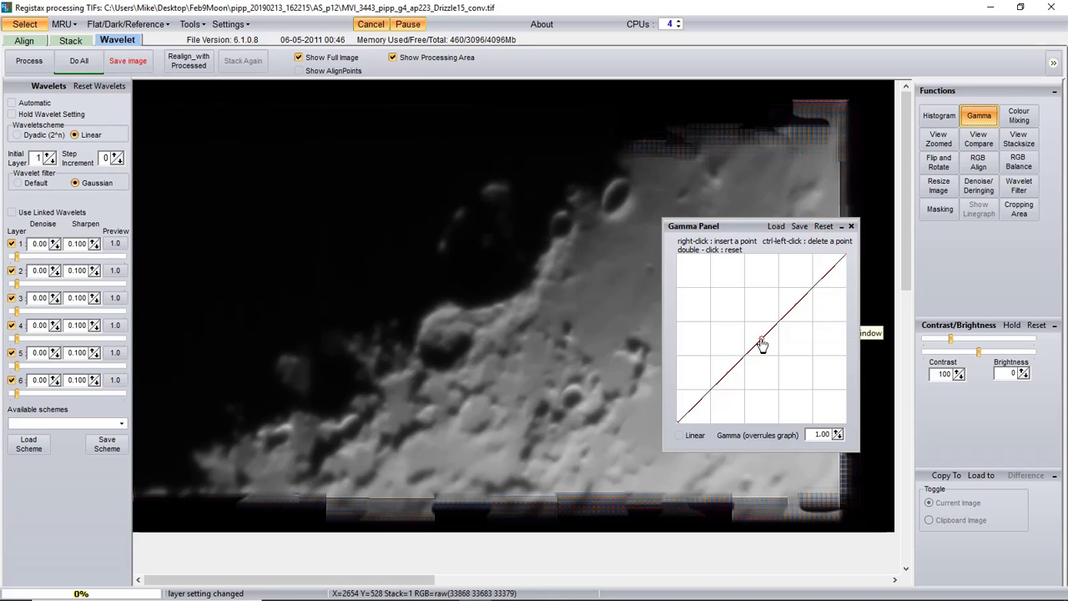
right_click(763, 343)
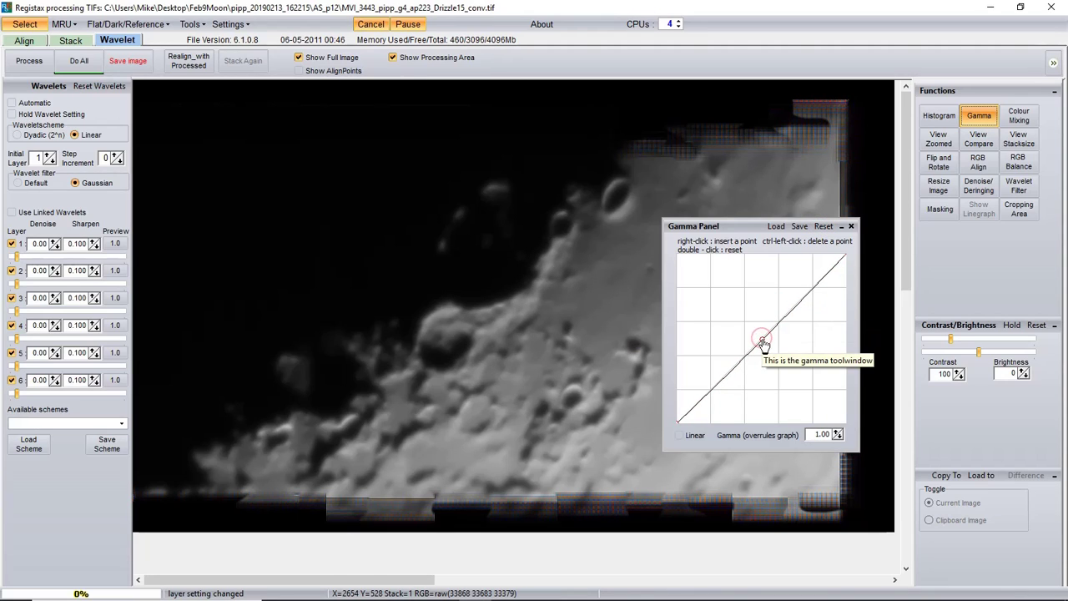
left_click_drag(766, 347, 769, 352)
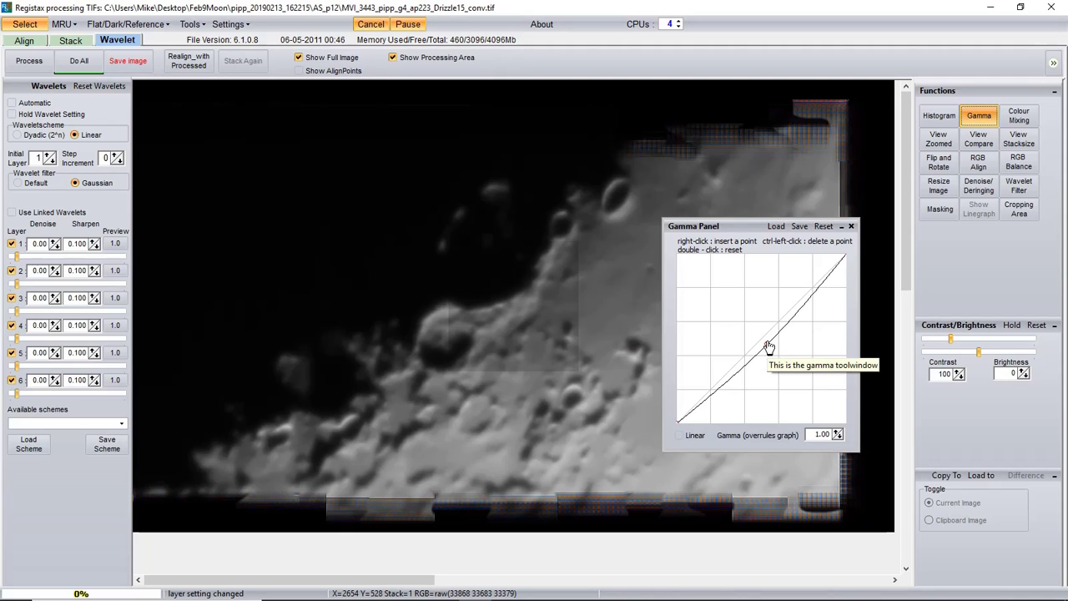
left_click_drag(769, 347, 767, 343)
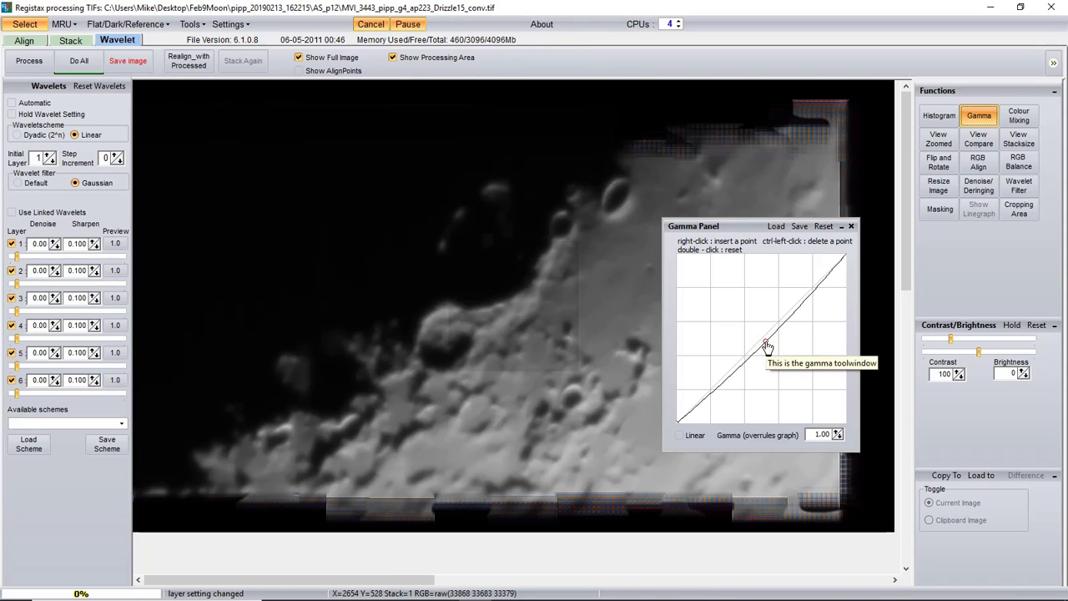
left_click(851, 228)
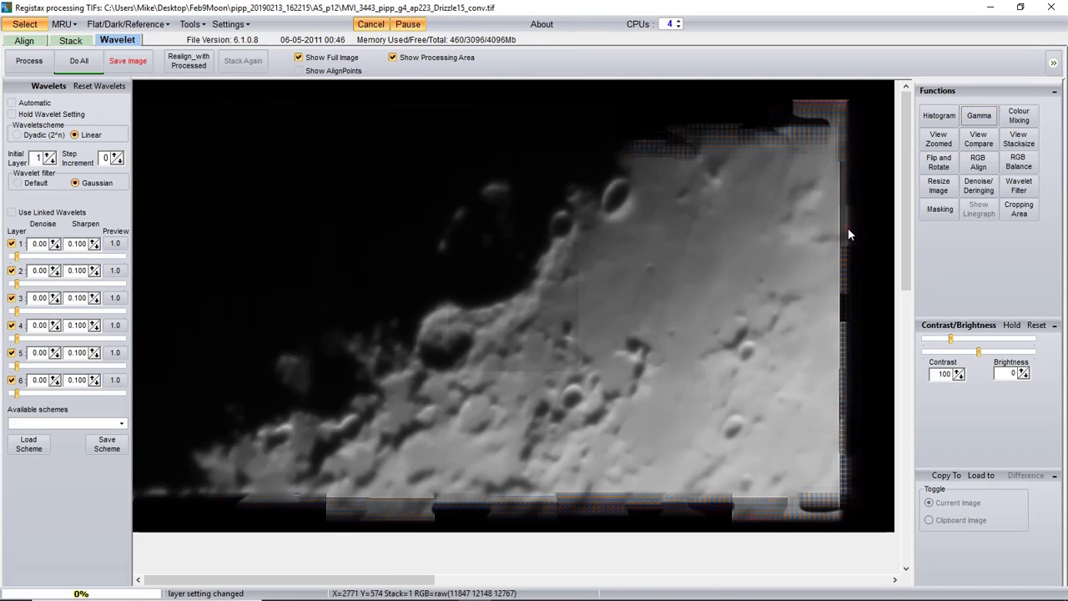
- Open the colour mixing controls and try raising the image's saturation to 12
left_click(1019, 117)
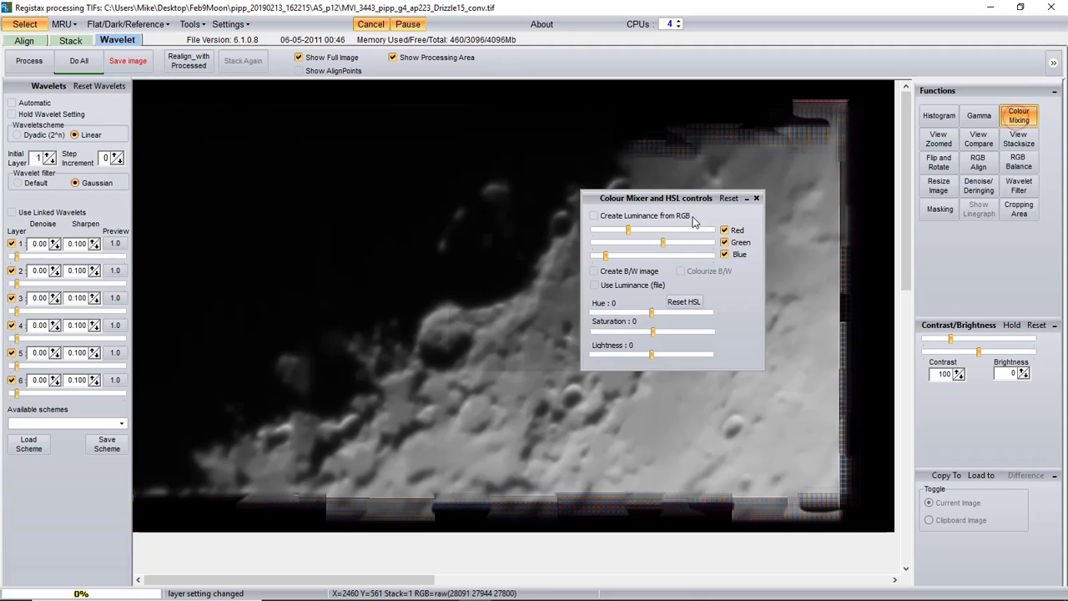
left_click_drag(667, 197, 748, 226)
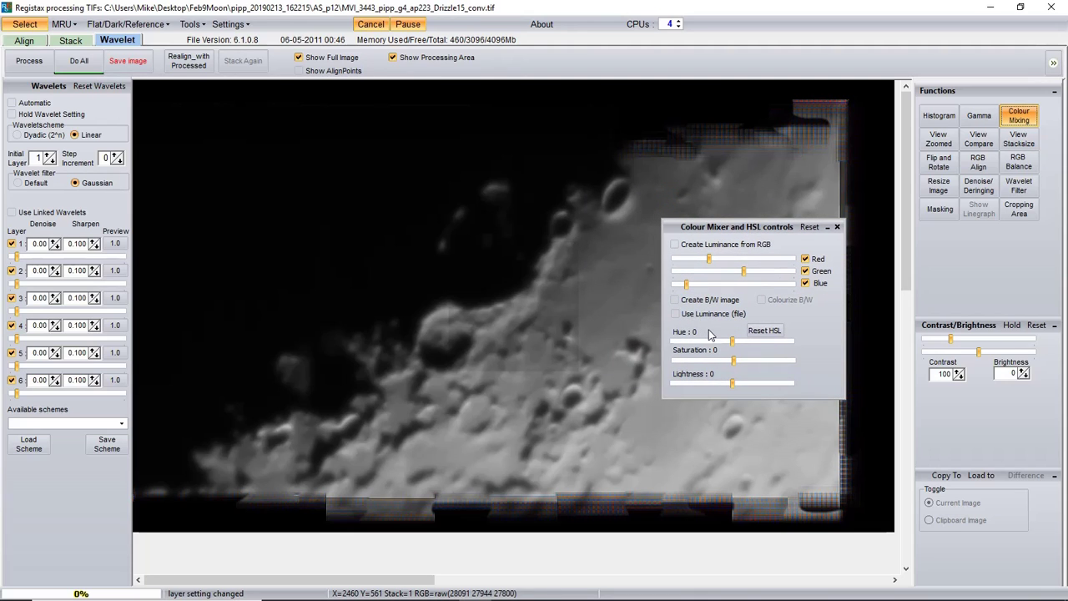
left_click_drag(735, 365, 740, 365)
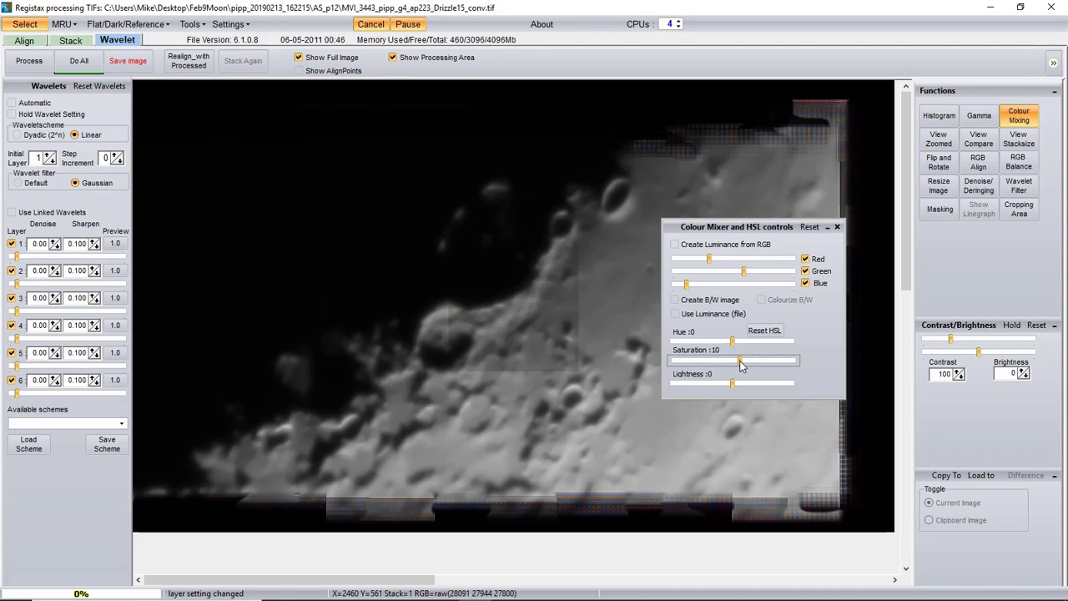
mouse_move(741, 365)
left_mouse_down()
mouse_move(737, 345)
mouse_move(732, 383)
left_mouse_up()
left_click(737, 342)
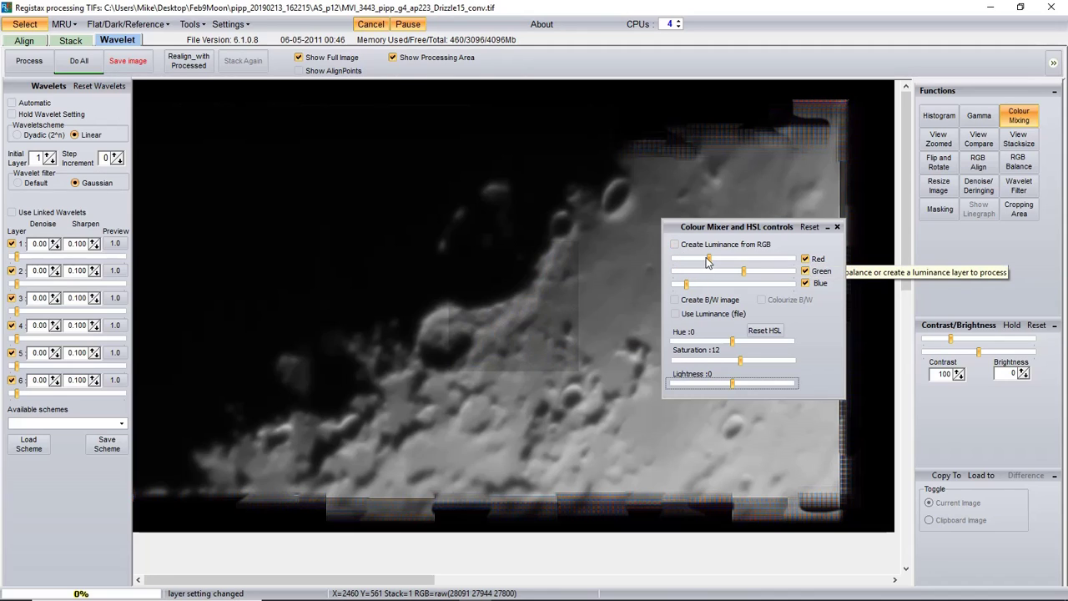
- Try red, green and blue weights of 32%, 35% and 33%, reset the mixer and saturation, and close the colour mixer
left_click_drag(711, 264, 739, 289)
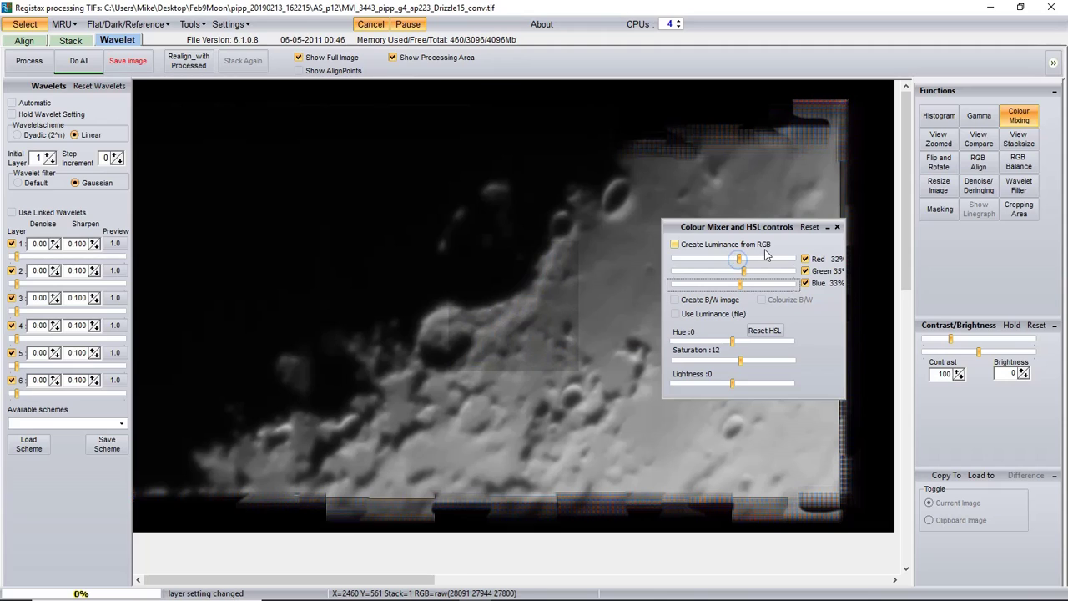
left_click(808, 227)
left_click_drag(739, 363, 733, 362)
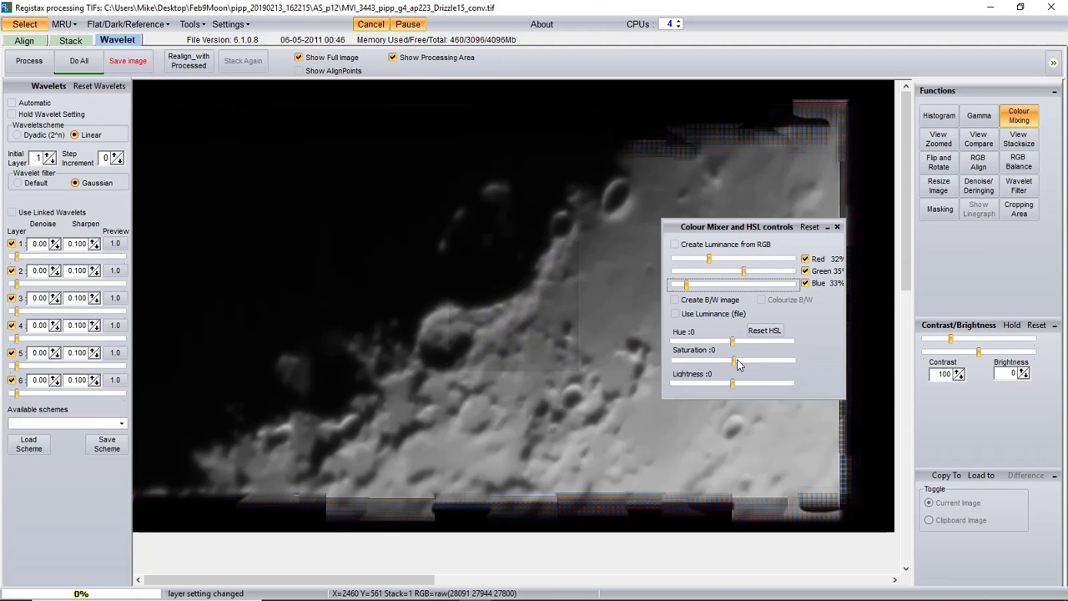
left_click(837, 227)
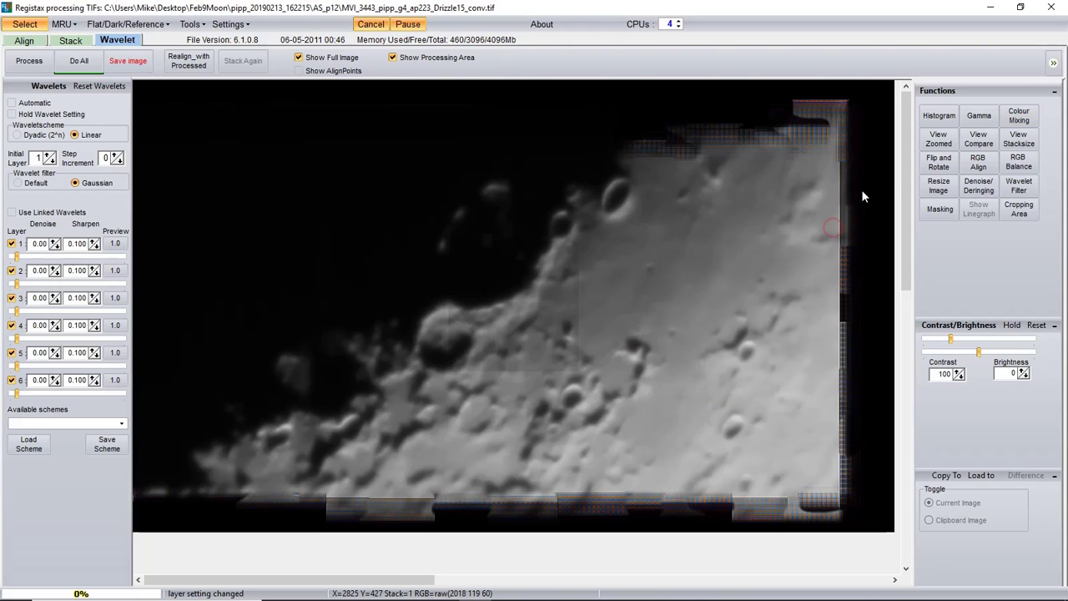
- Try layer 1 de-noising at 1000 and about 204, turn it off, and close the noise reduction settings
left_click(979, 185)
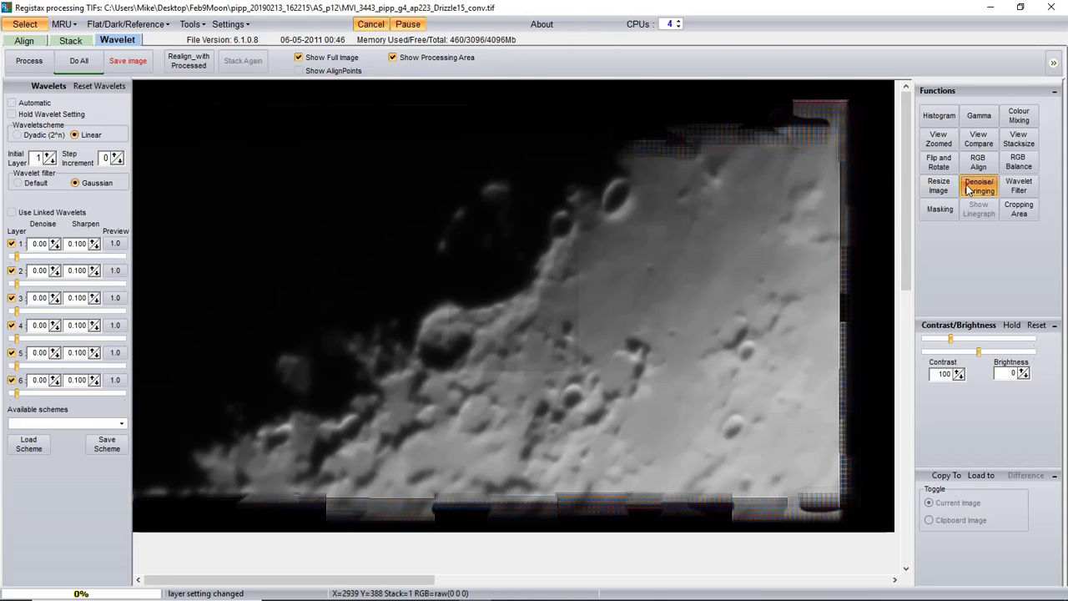
left_click(666, 321)
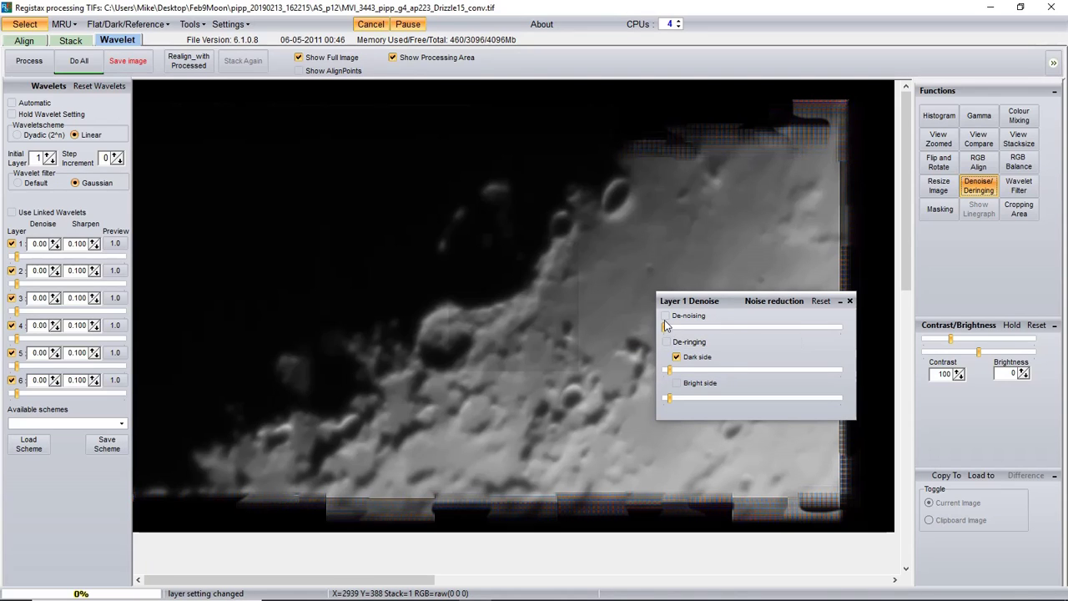
left_click(666, 316)
left_click_drag(666, 327, 921, 332)
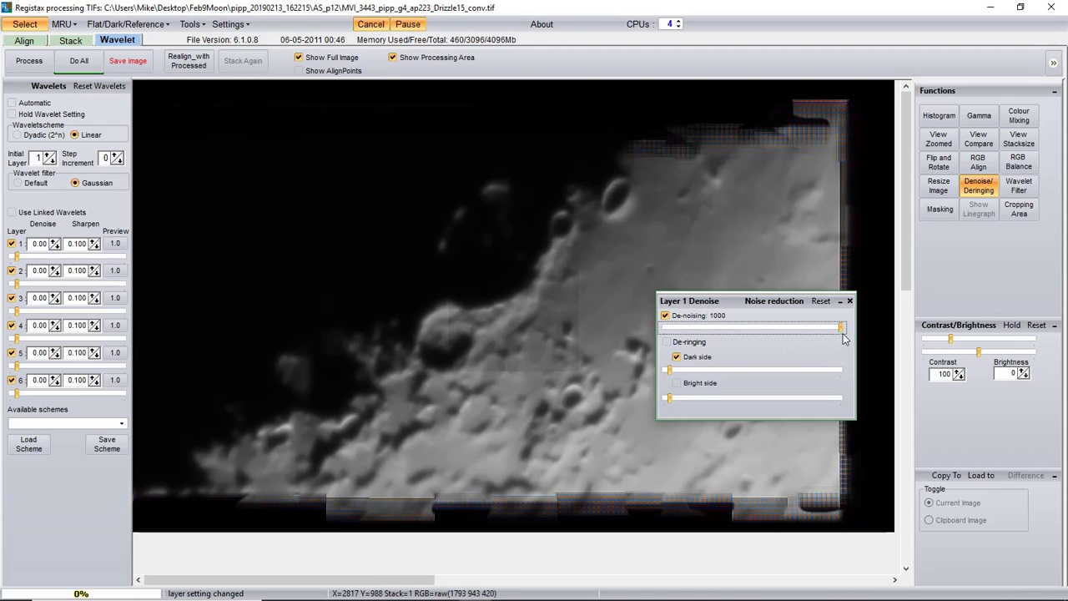
left_click_drag(839, 327, 701, 334)
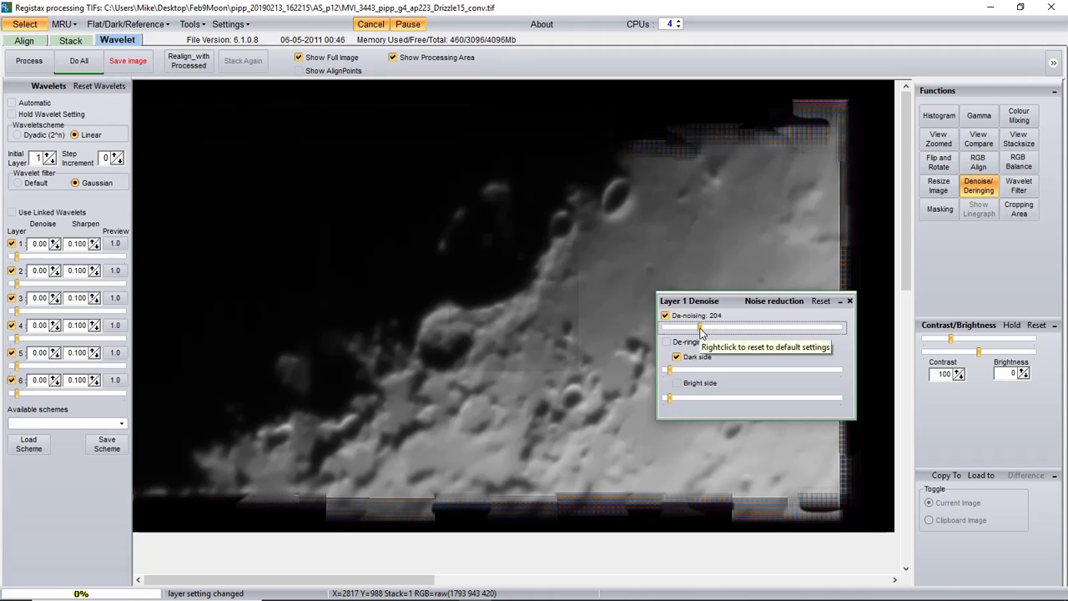
left_click(665, 315)
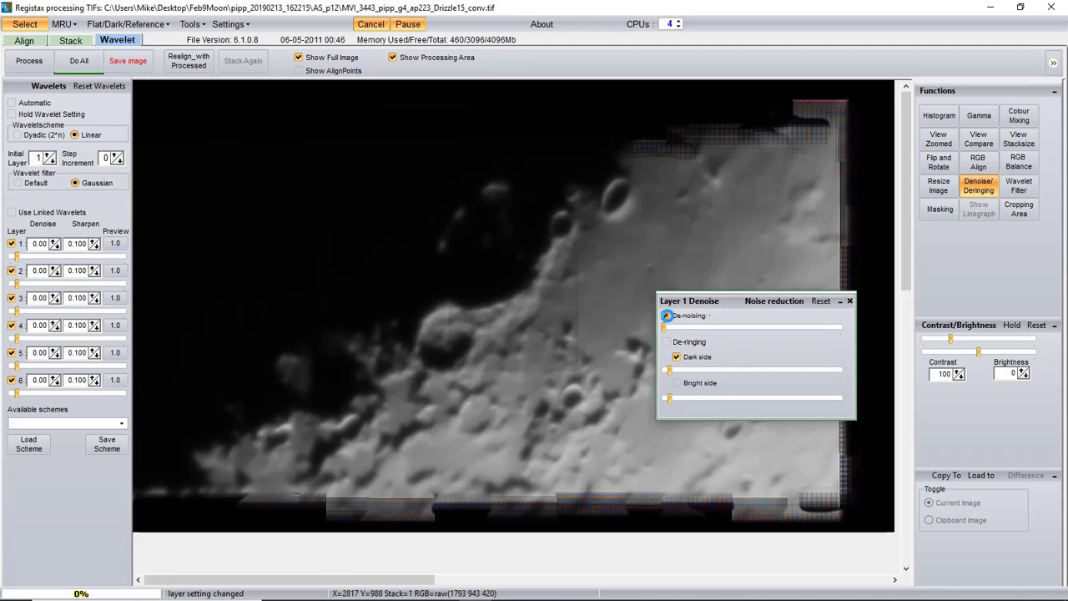
left_click(850, 300)
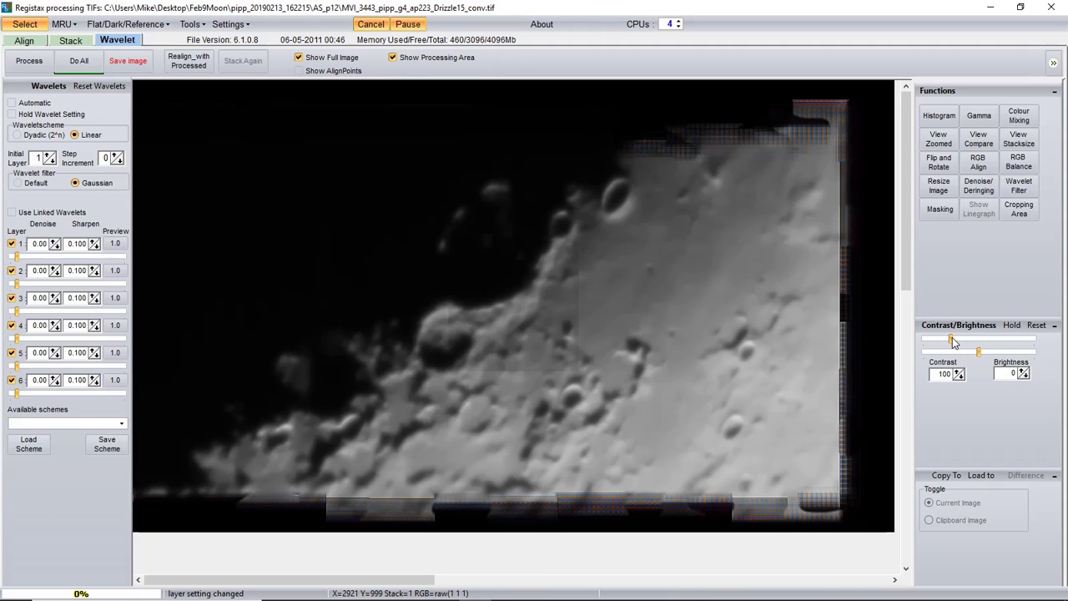
- Raise the image contrast to 116 and apply the processing to the whole image
left_click(955, 341)
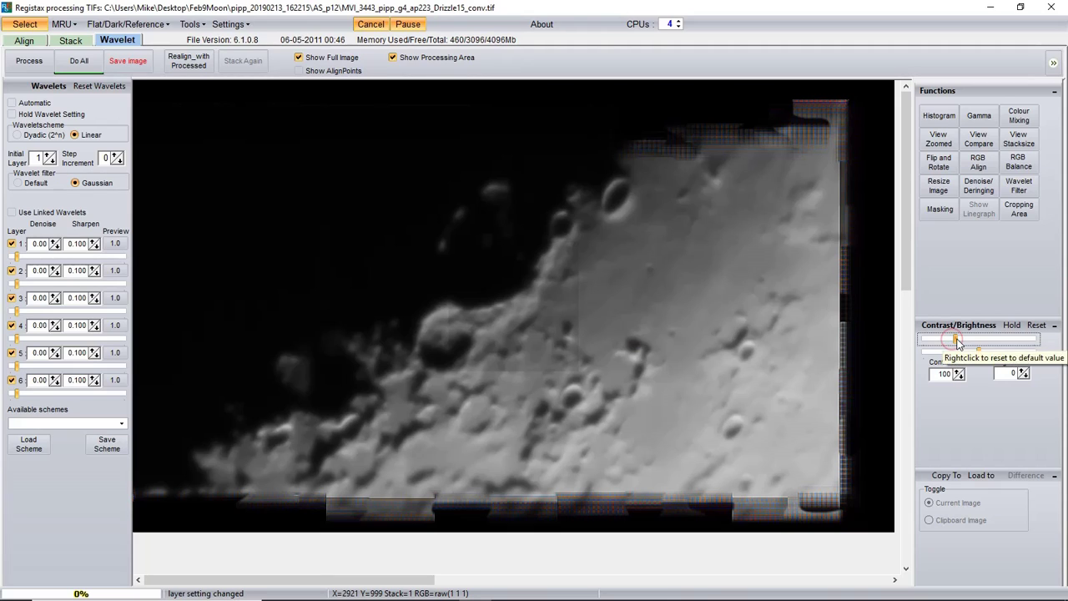
left_click_drag(957, 342, 958, 344)
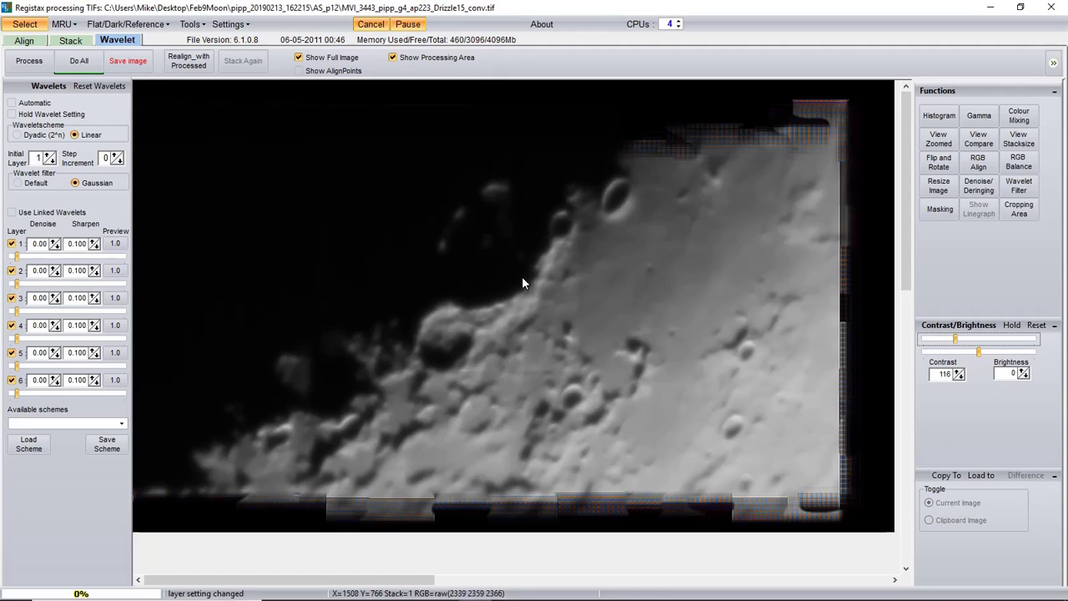
left_click(78, 61)
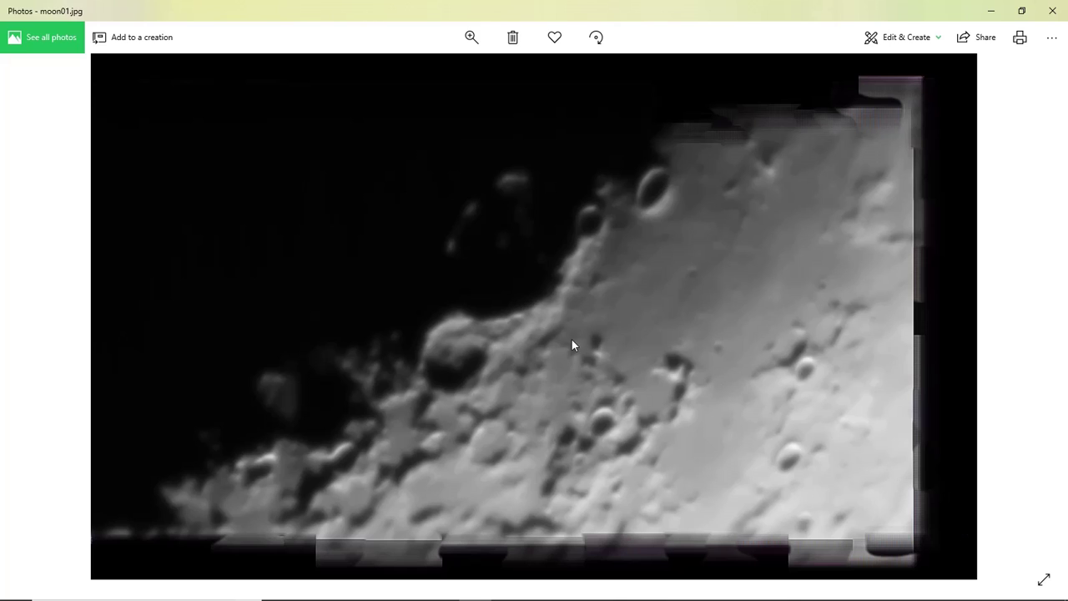
- Compare the Moon images moon01.jpg and moon02.jpg in Photos, ending on moon02.jpg
left_click(1036, 317)
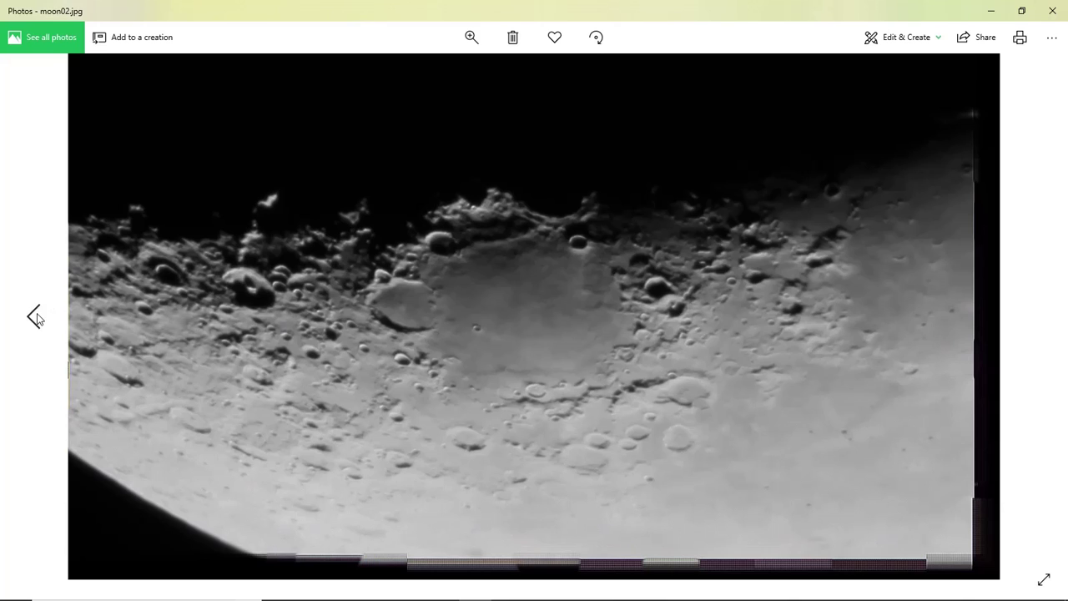
left_click(35, 314)
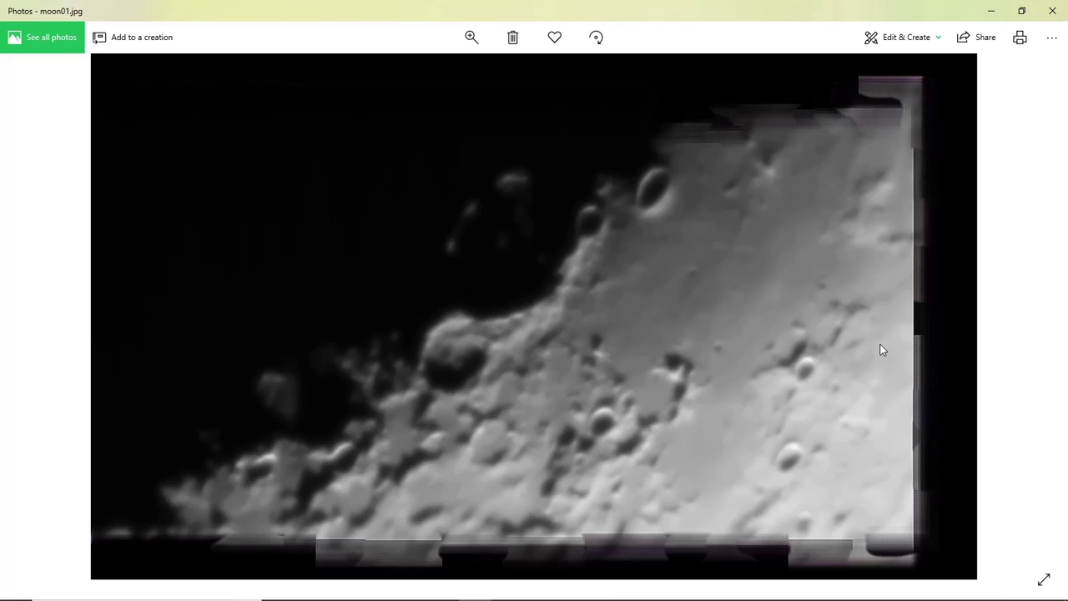
left_click(1031, 319)
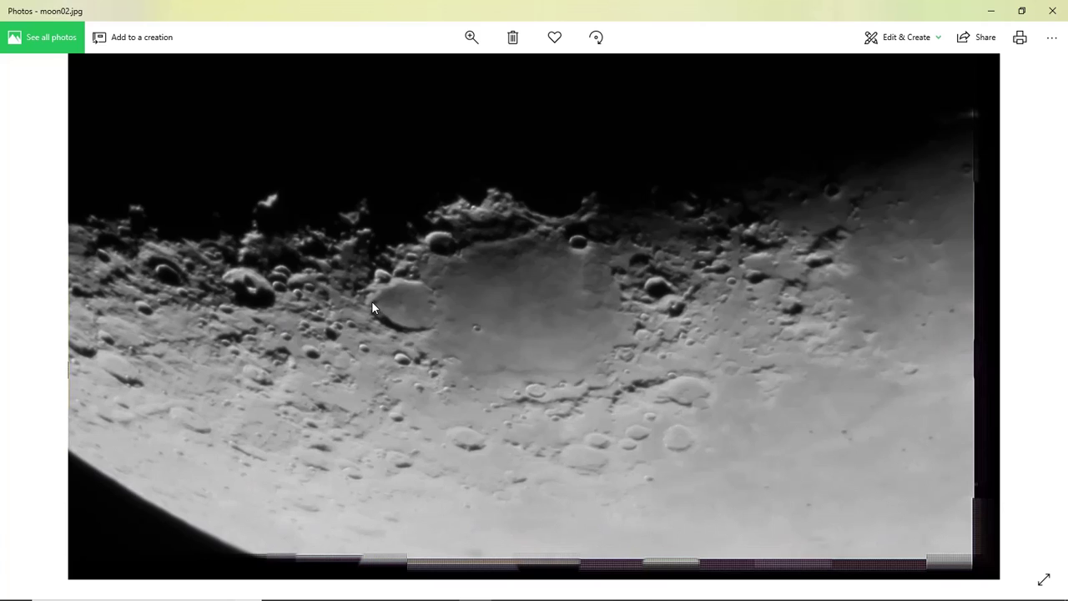
- Examine the craters around the dark plain in moon02.jpg at high magnification, and return to the full image
left_click(469, 43)
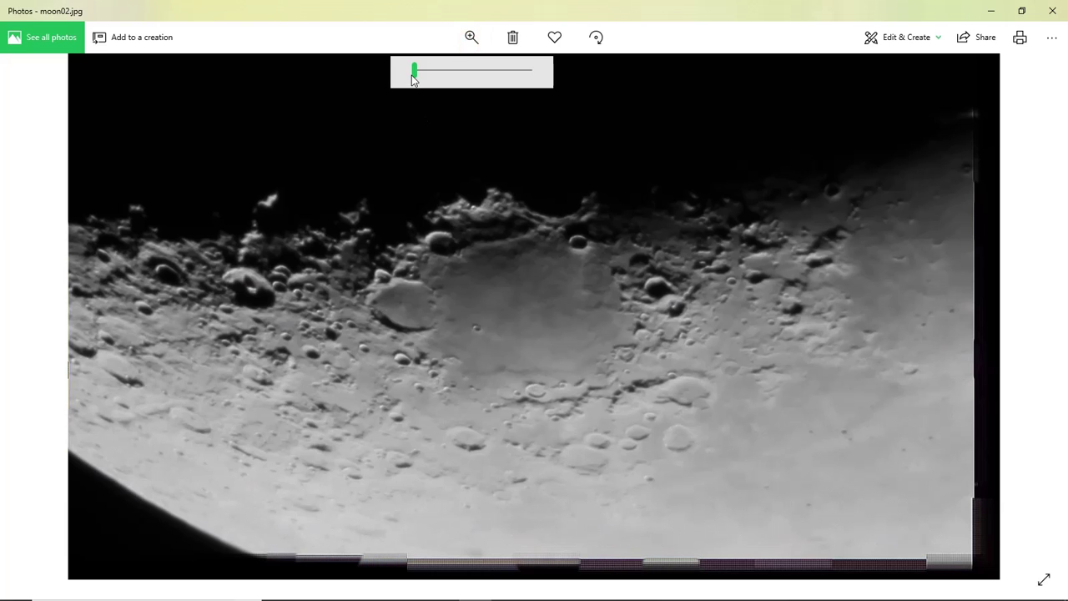
left_click_drag(414, 72, 456, 76)
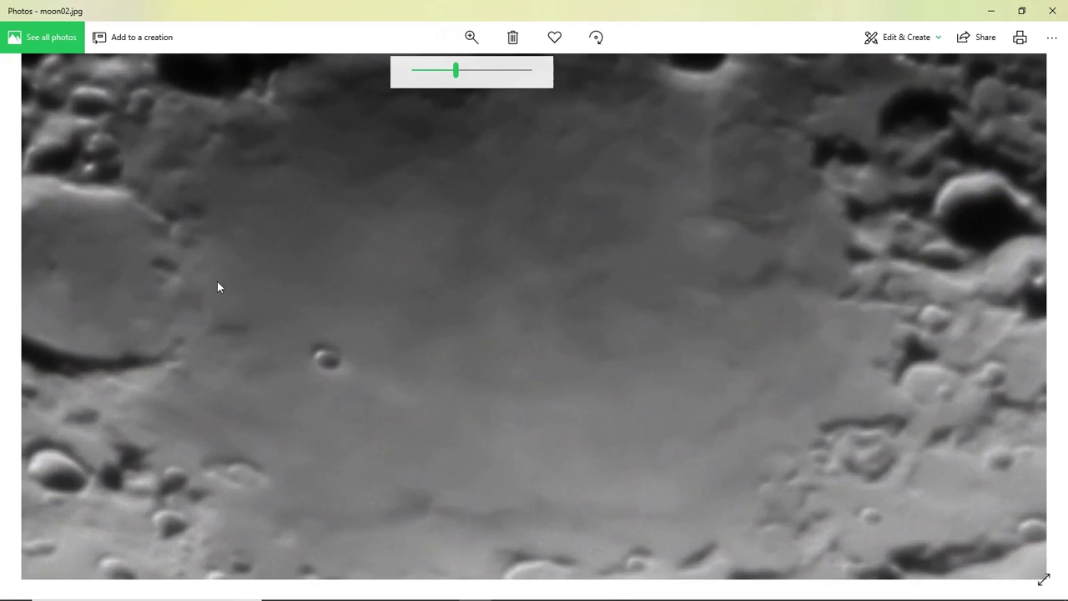
left_click_drag(218, 283, 595, 298)
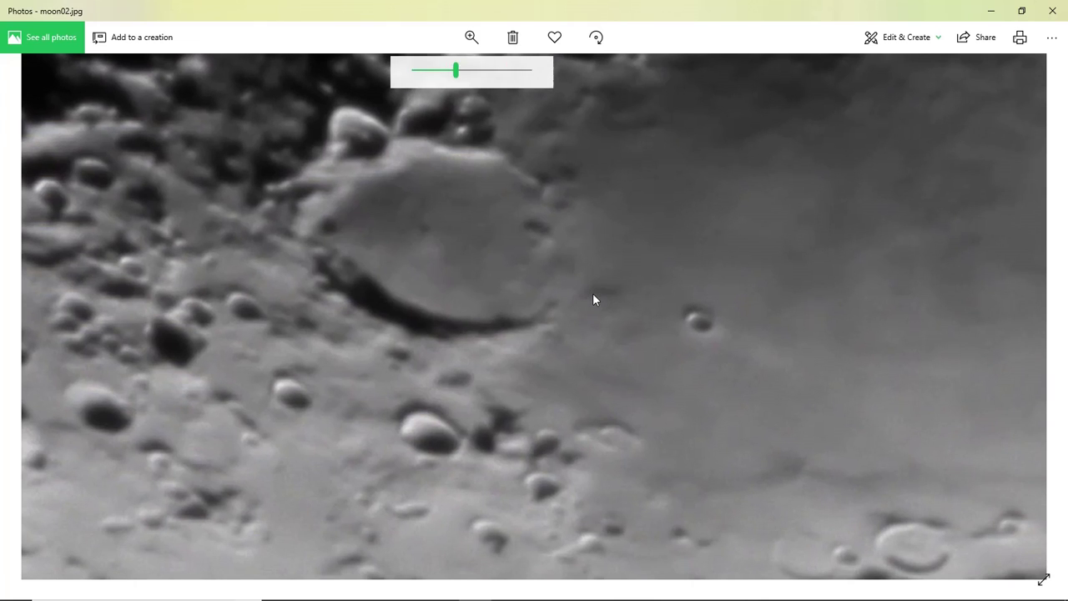
left_click(470, 39)
left_click_drag(454, 71, 409, 78)
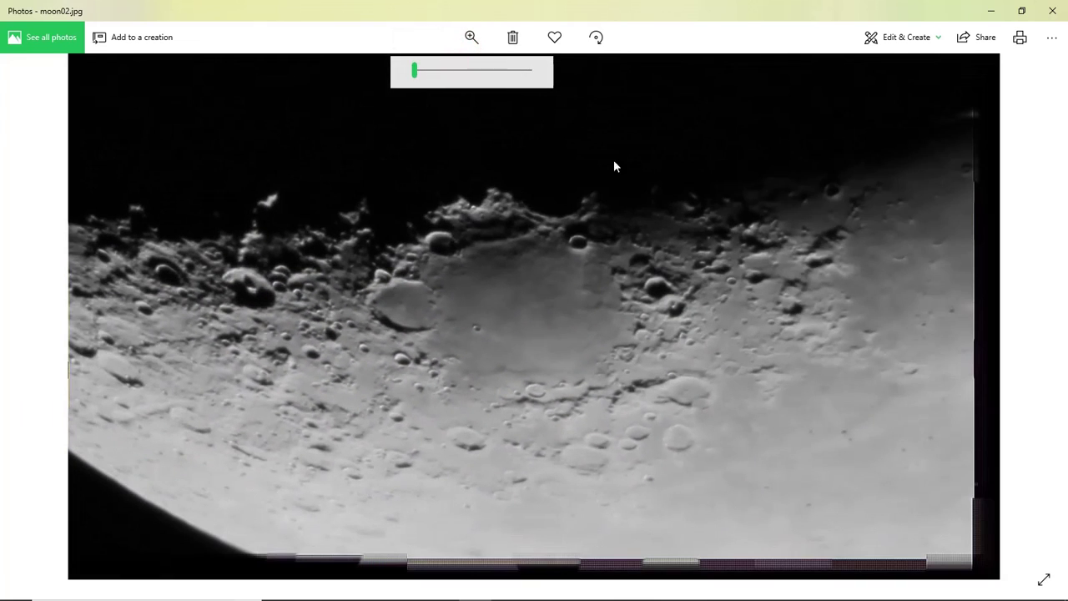
- Review moon03.jpg against moon02.jpg and moon01.jpg, ending on moon02.jpg
left_click(1033, 315)
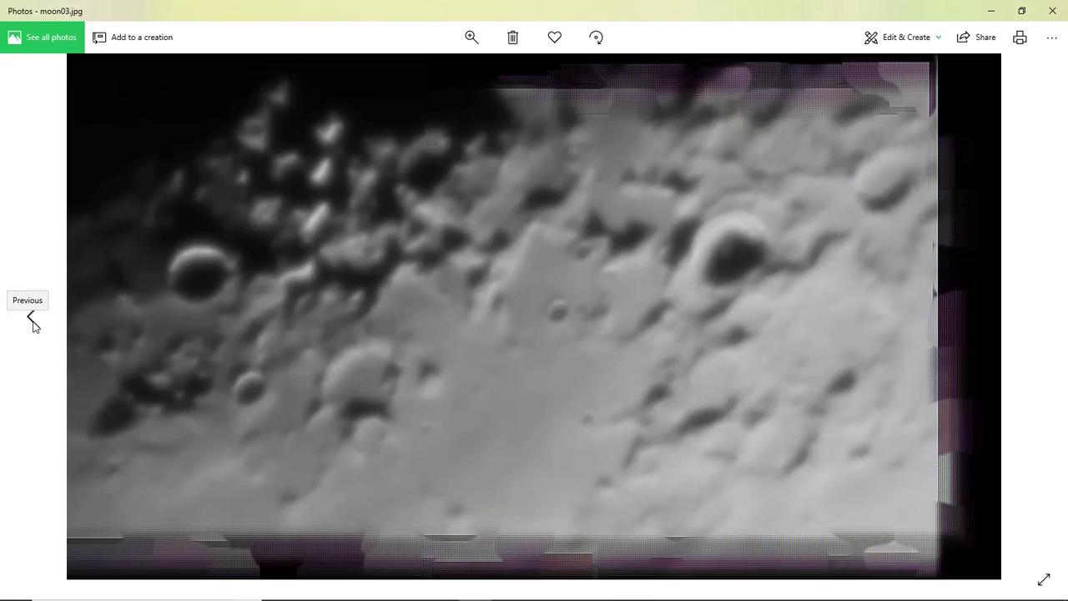
left_click(33, 318)
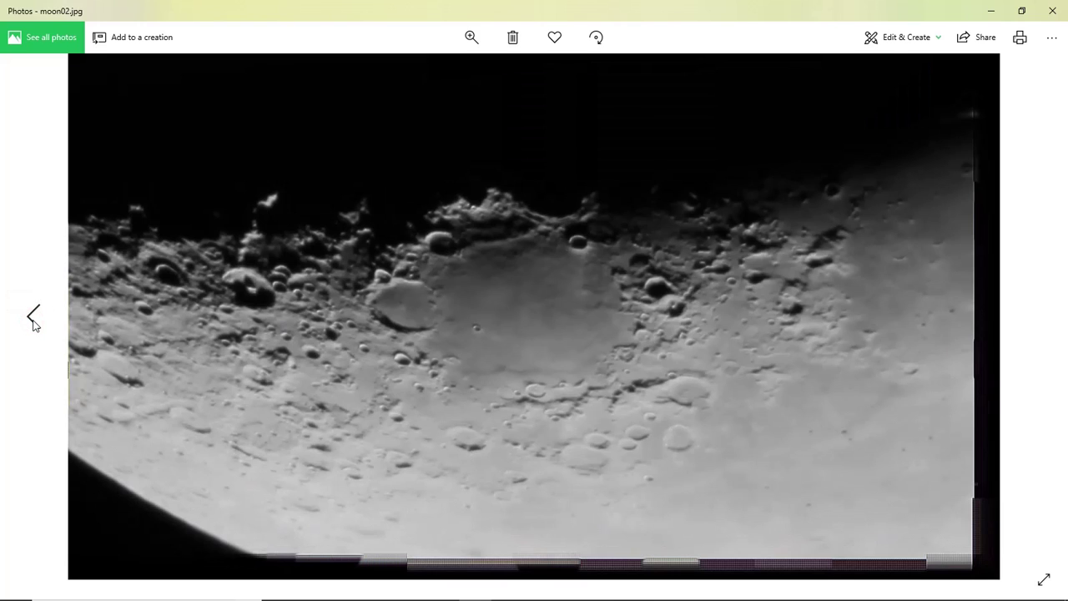
left_click(33, 320)
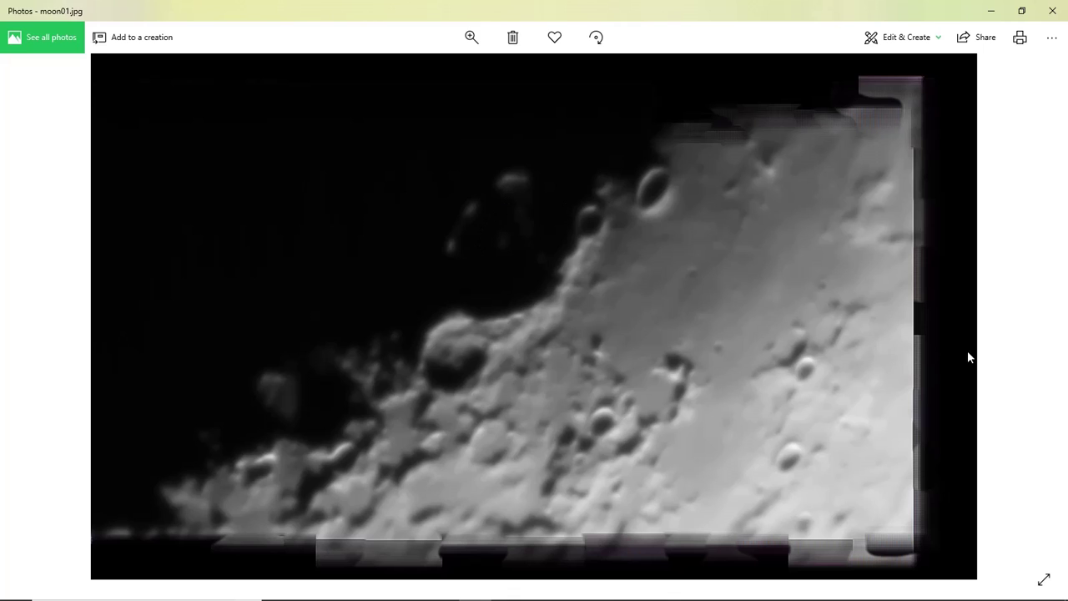
mouse_move(1021, 336)
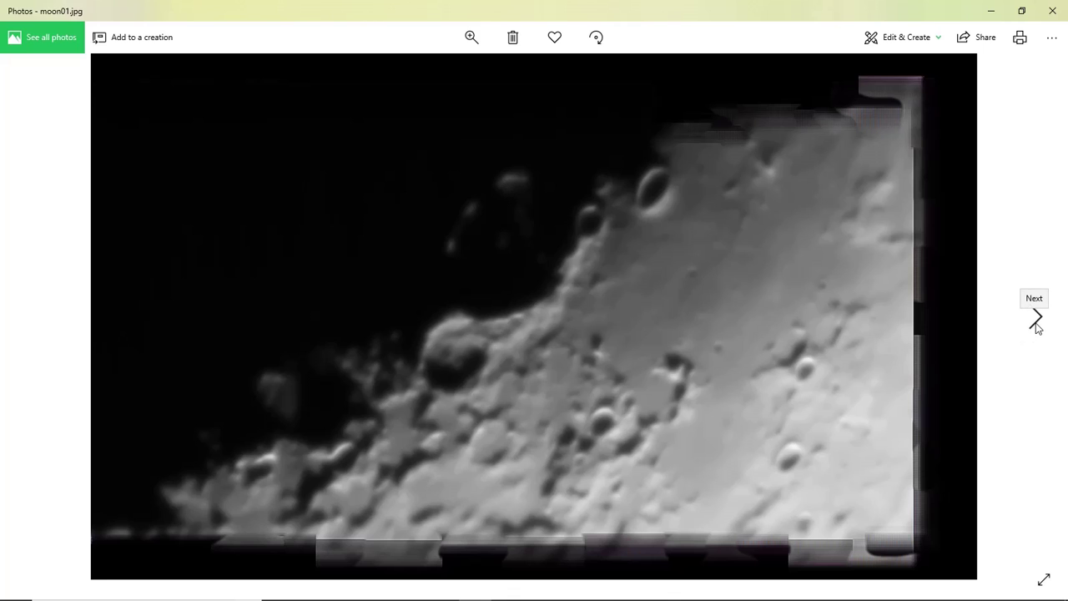
left_click(1036, 320)
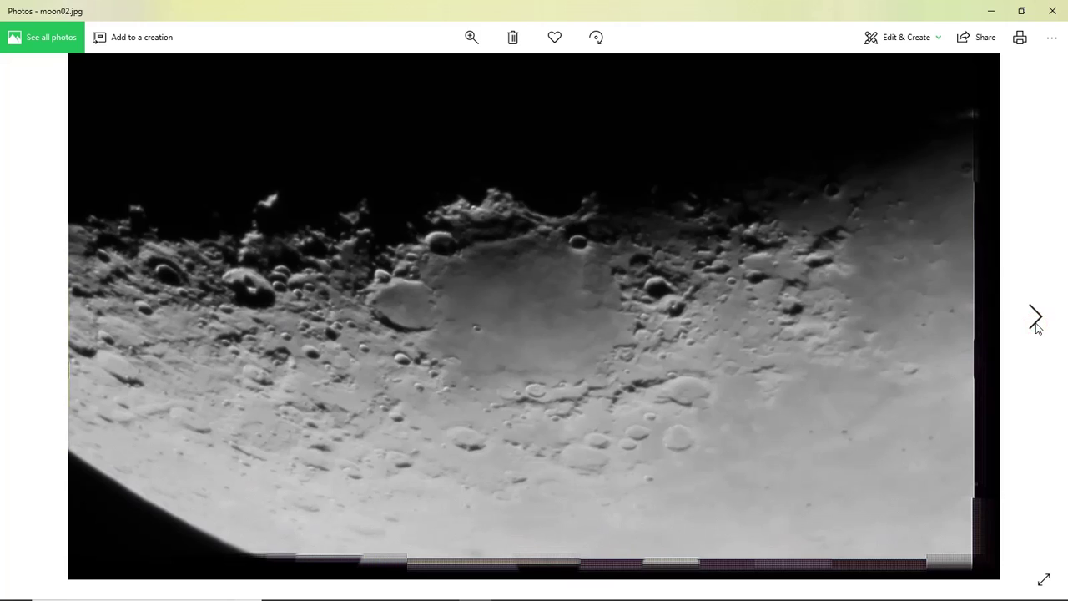
left_click(1036, 320)
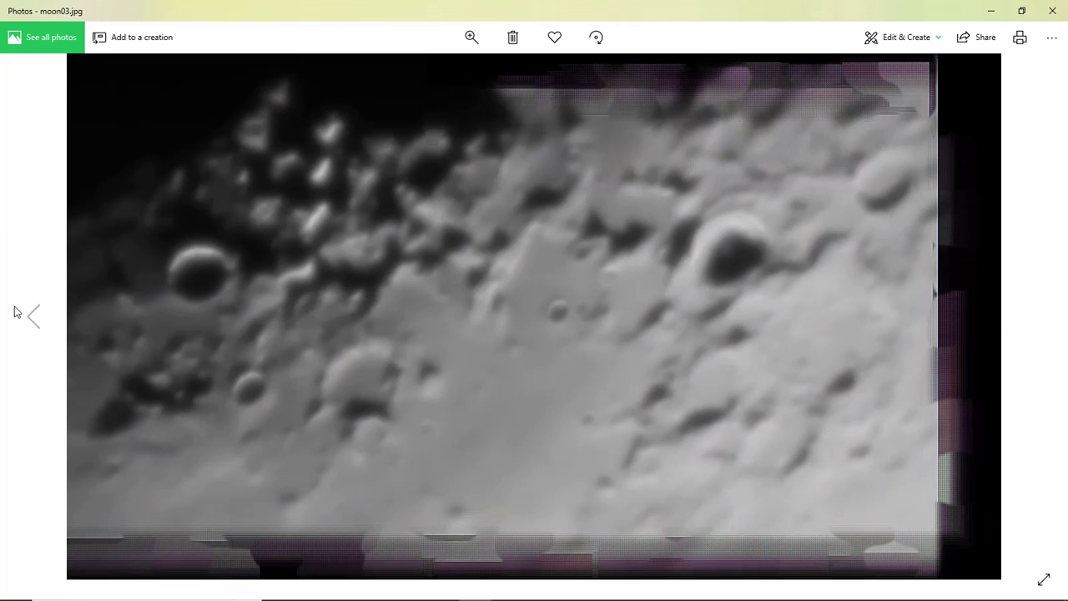
left_click(30, 316)
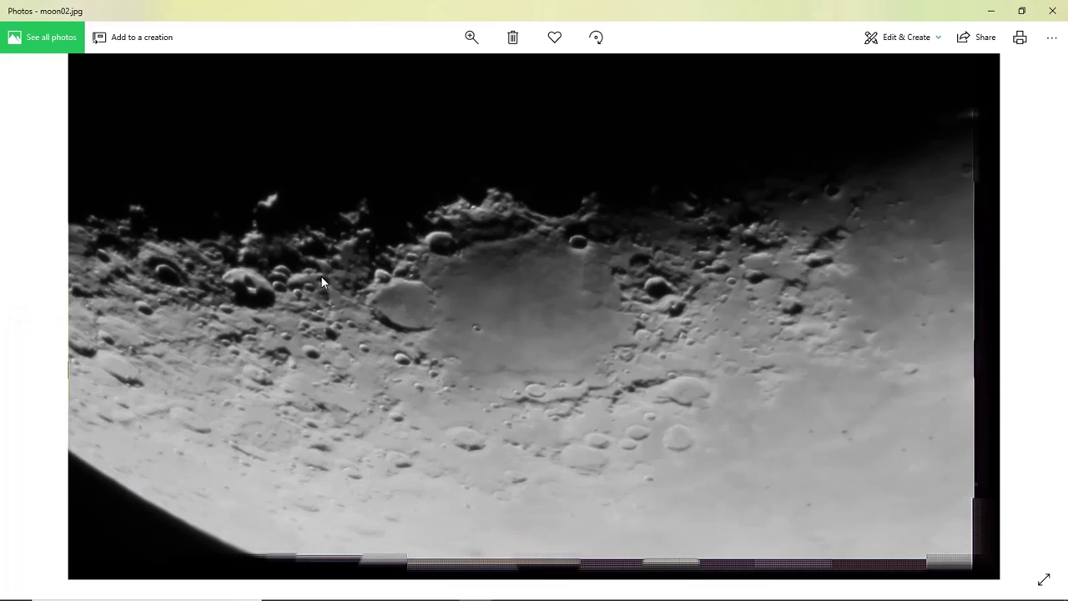